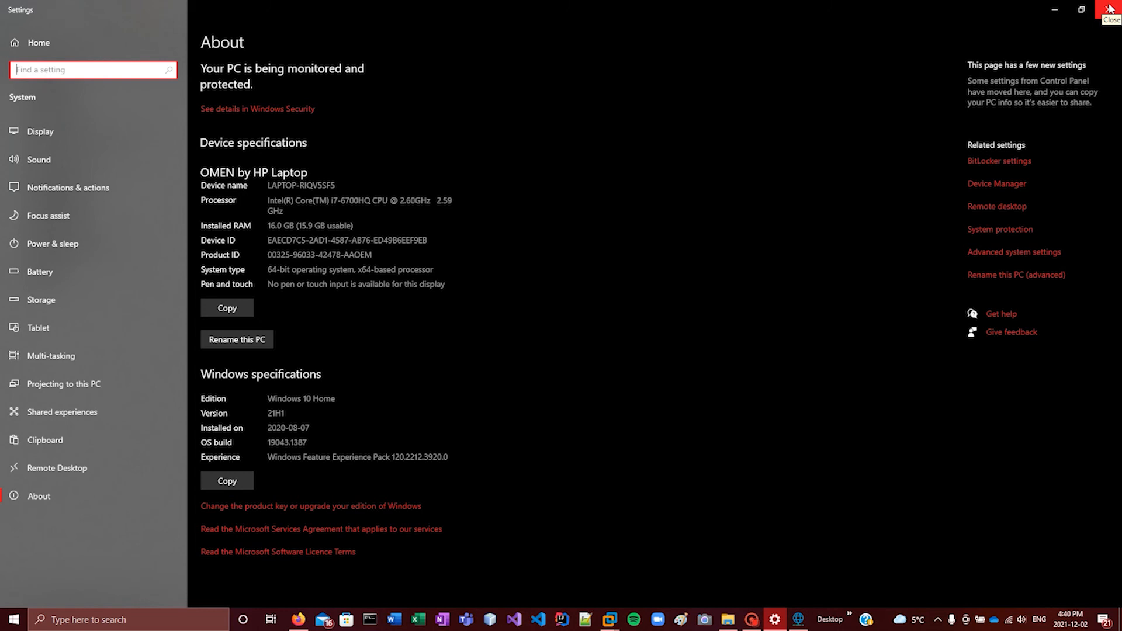
Step: Close the Settings window and sign in to the preselected account on the Windows 10 x64 virtual machine
click(1109, 8)
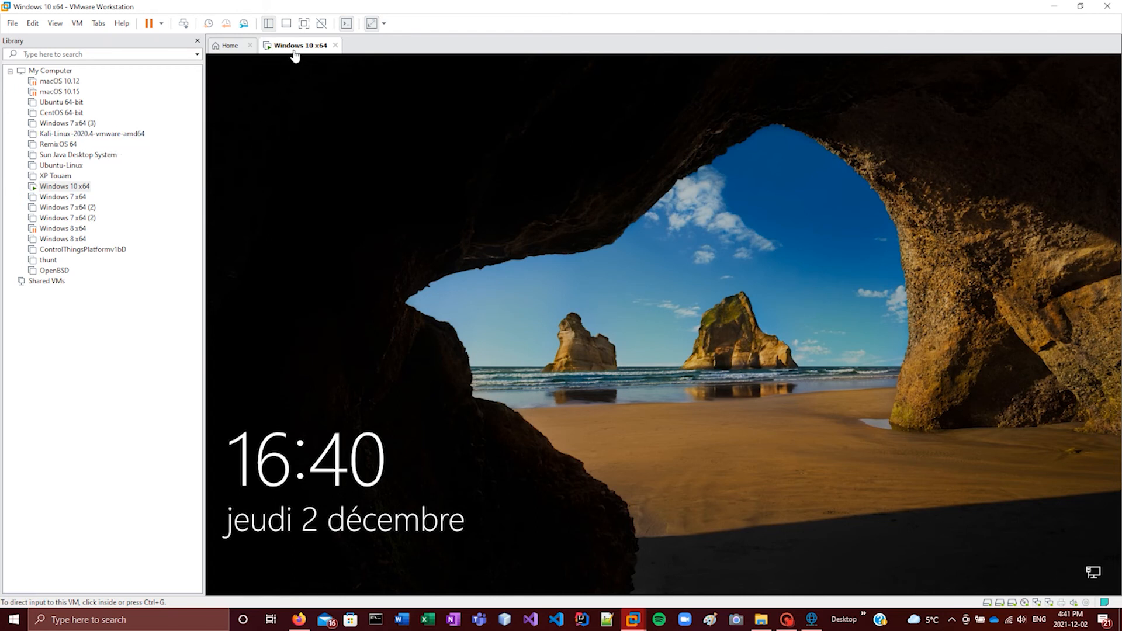
click(773, 304)
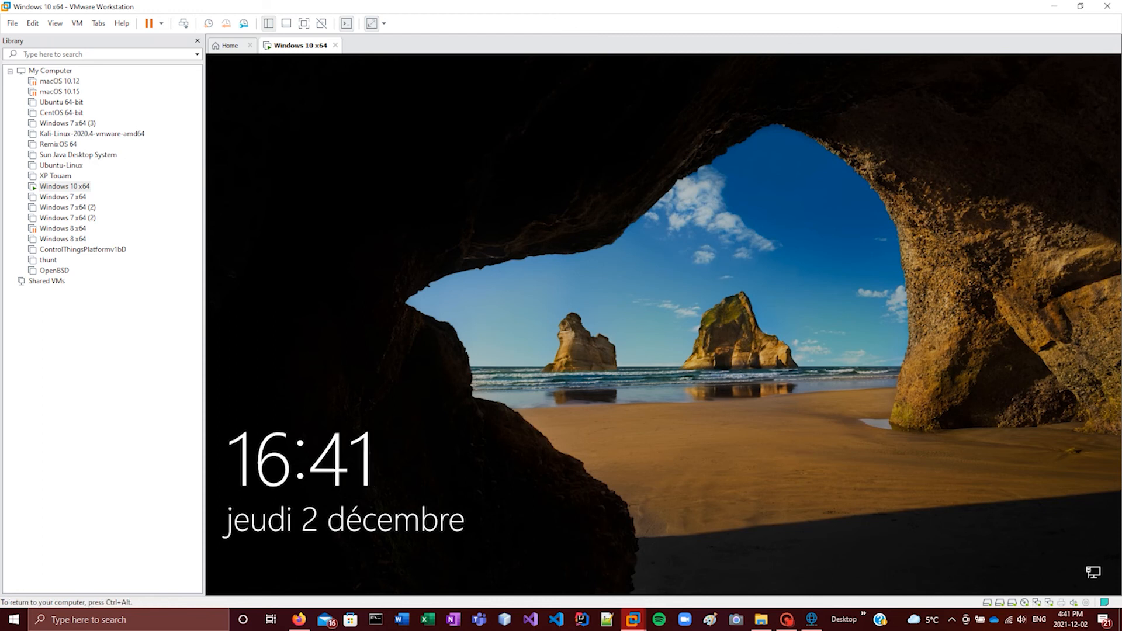
click(605, 447)
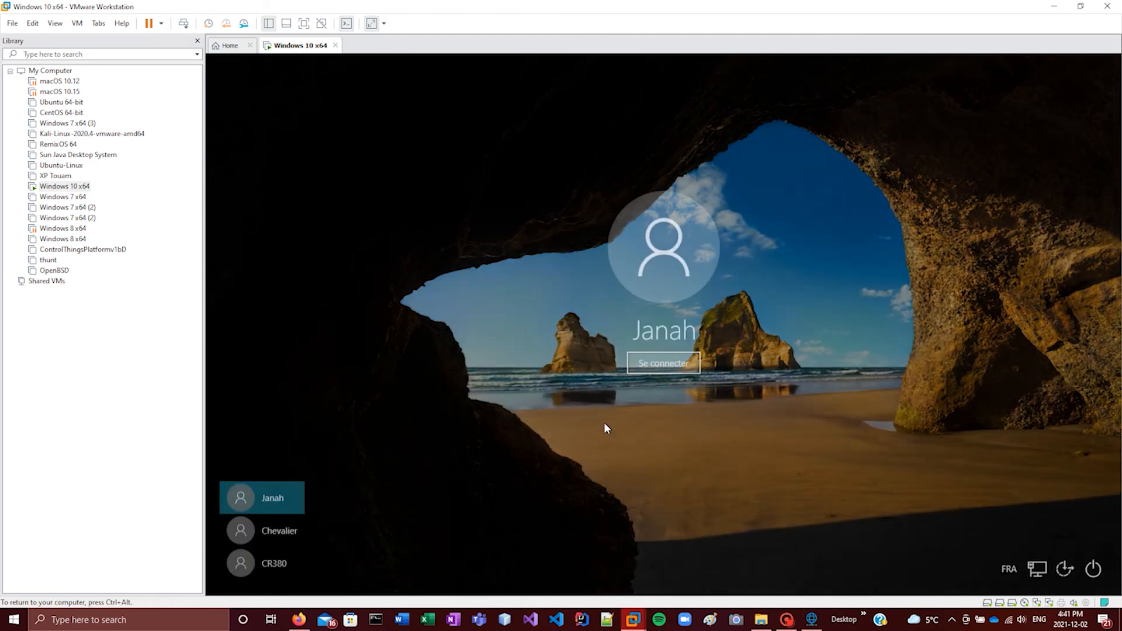
click(663, 363)
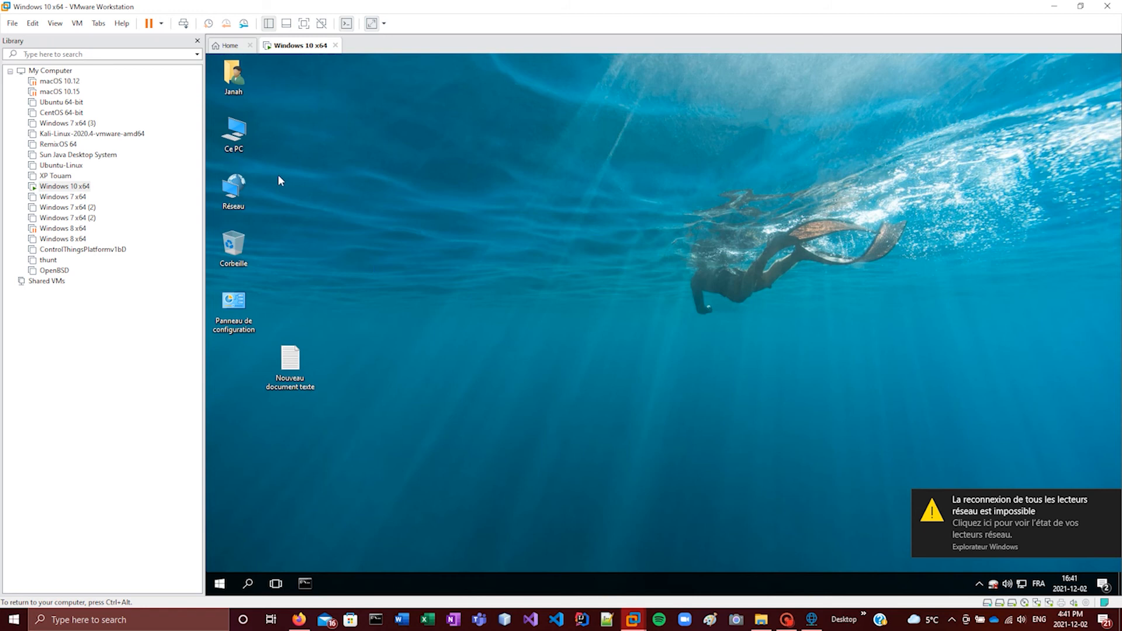
Step: Open the virtual machine's system information from the Ce PC properties and bring up its advanced system settings
right_click(229, 138)
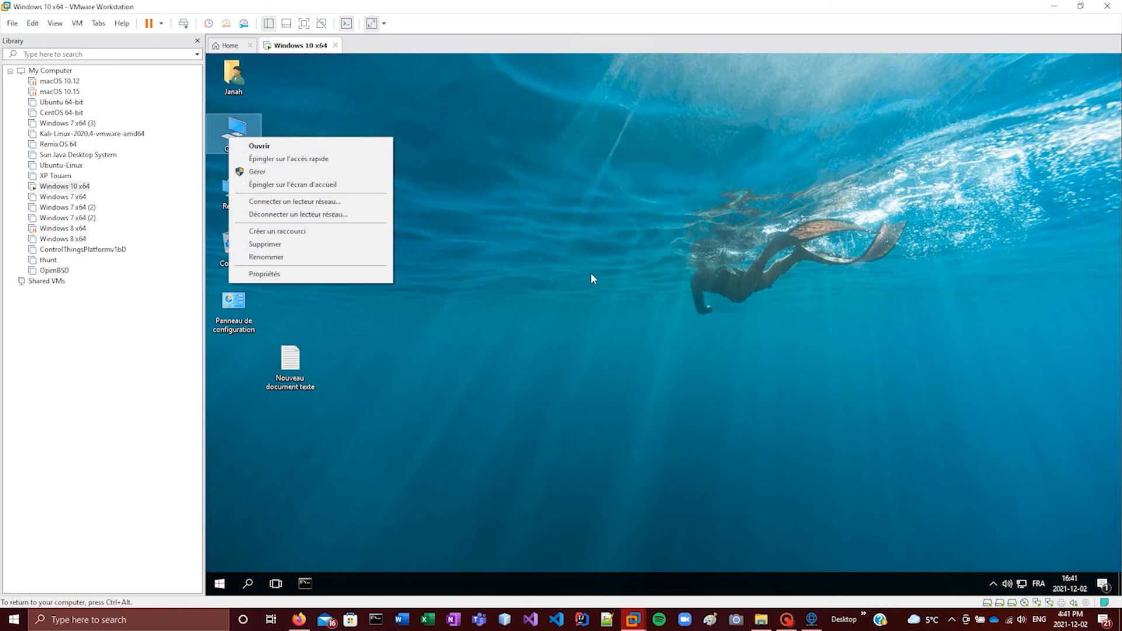
click(571, 281)
right_click(237, 143)
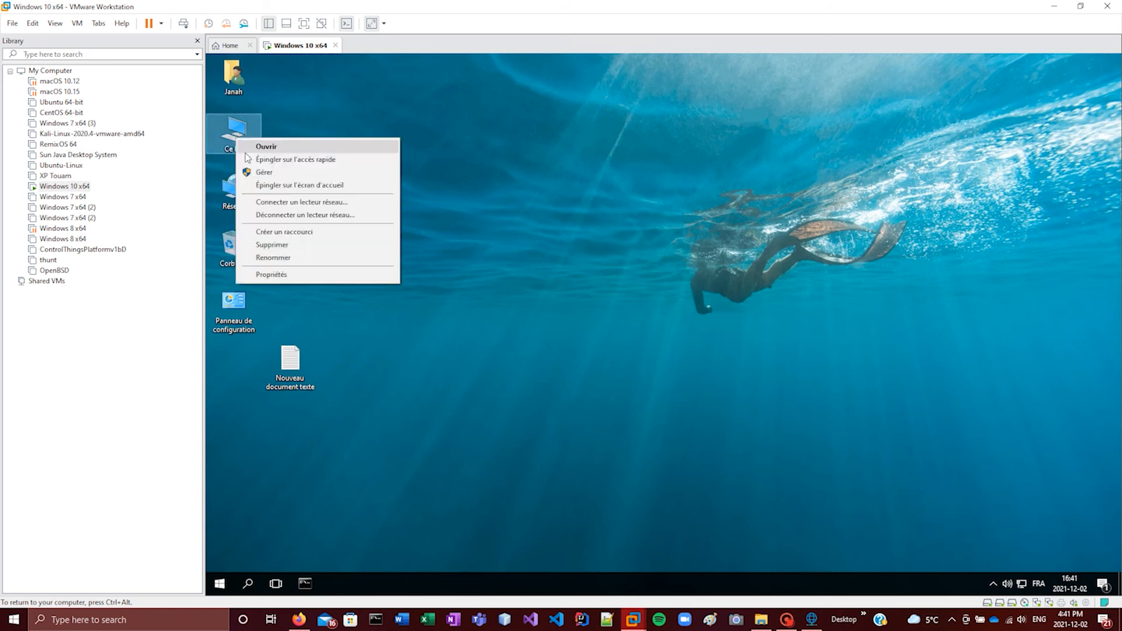
click(281, 272)
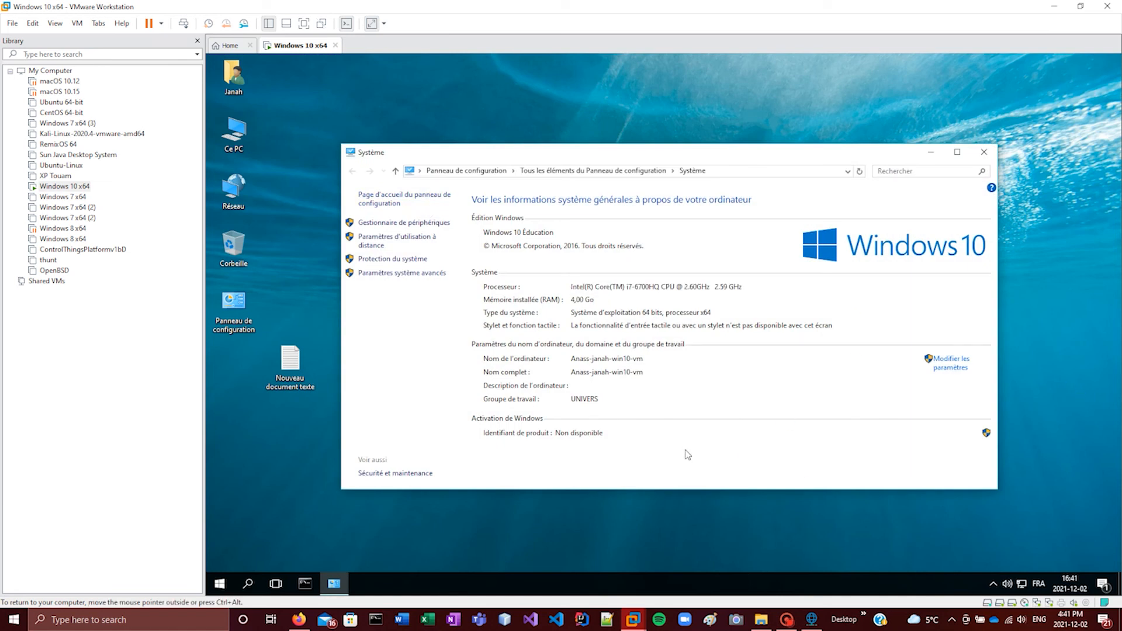
click(440, 273)
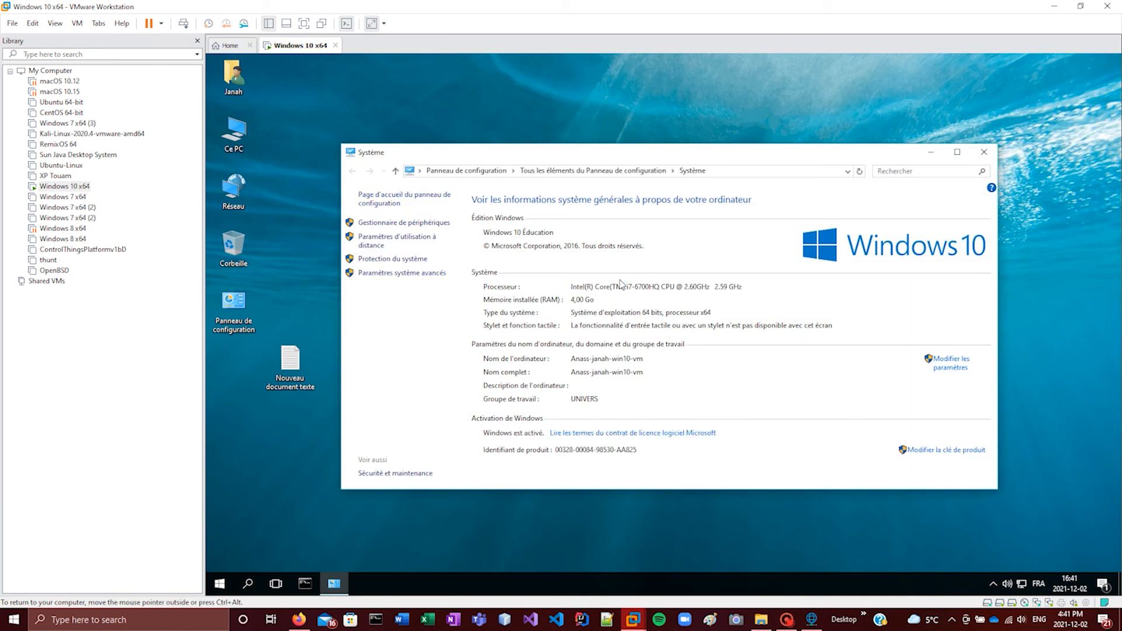
drag(428, 159, 641, 145)
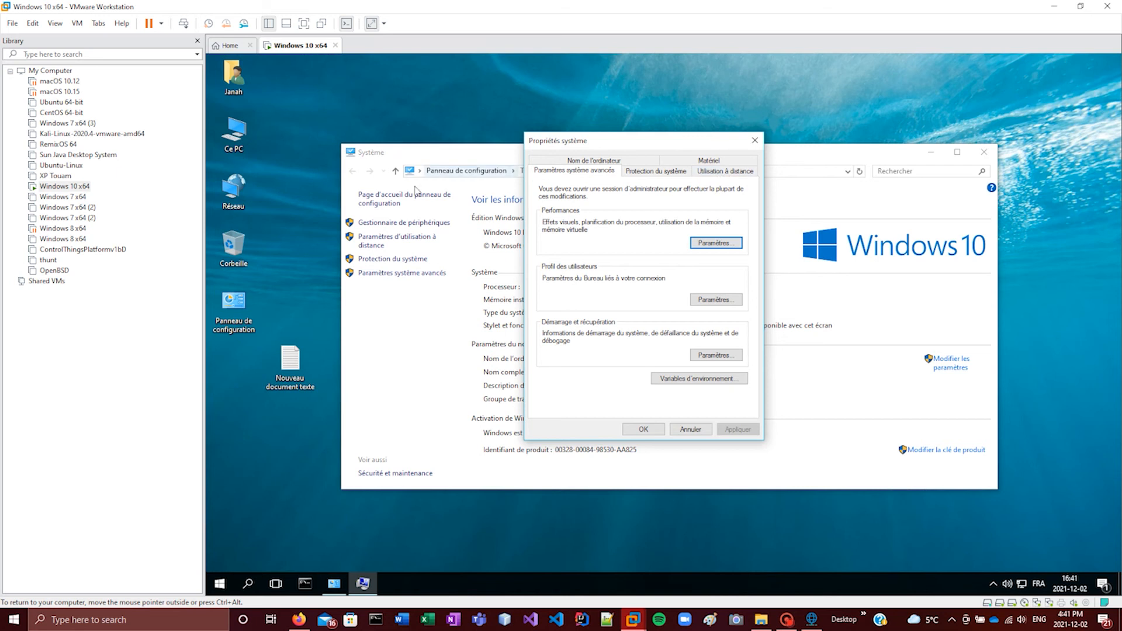
Step: Check the virtual machine's Remote Desktop settings and its list of allowed users, then dismiss the system windows
click(730, 174)
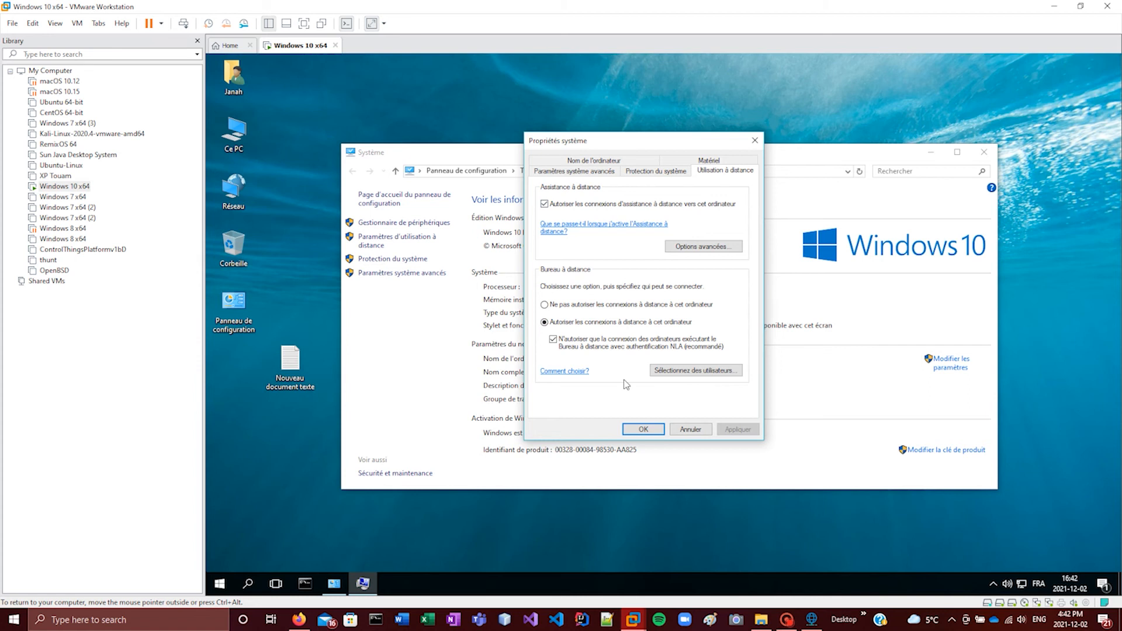
click(683, 373)
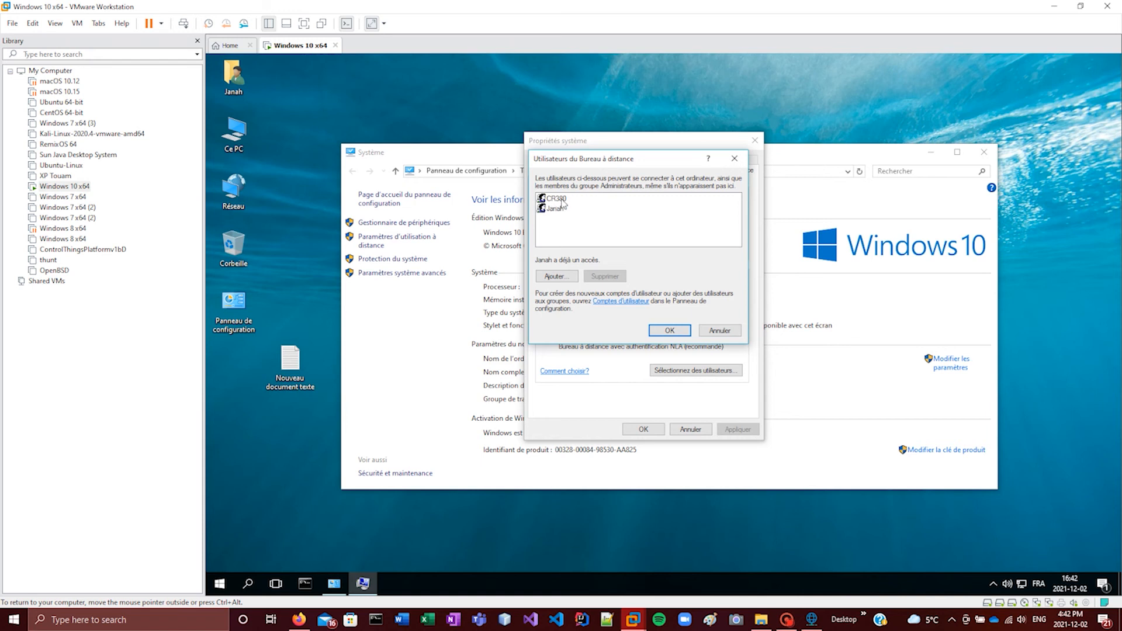
click(670, 331)
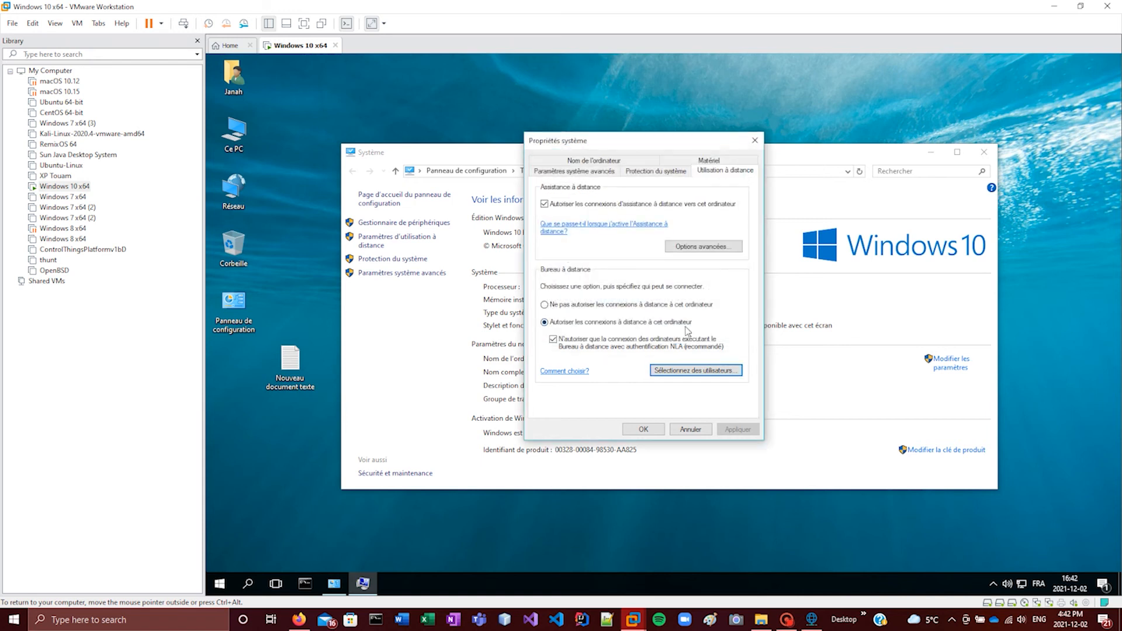
click(642, 430)
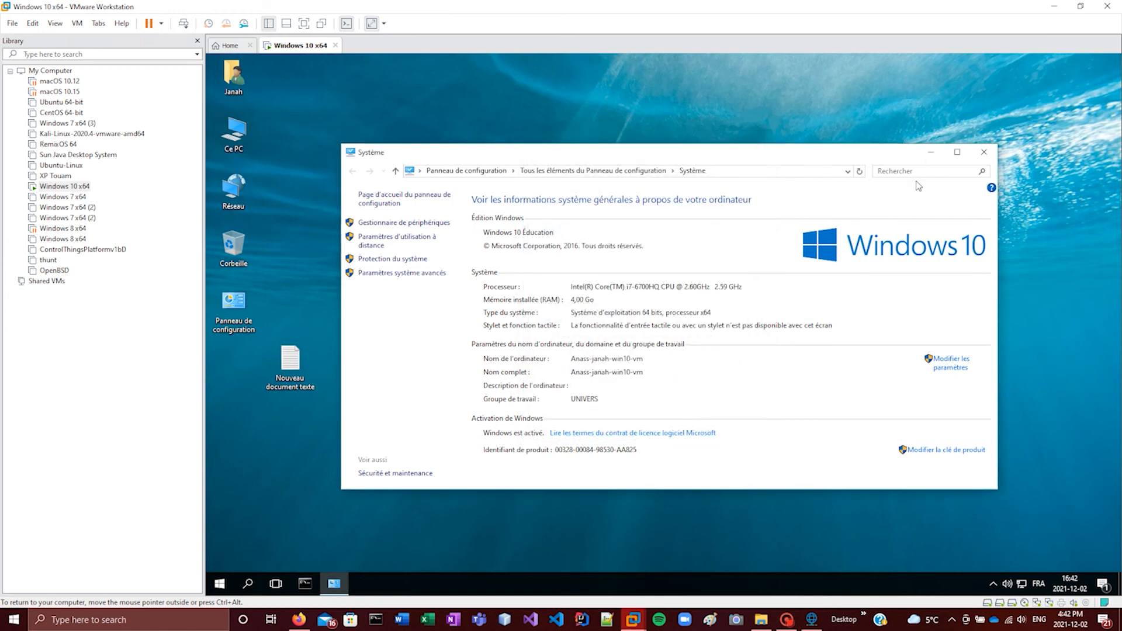
click(930, 152)
Step: Examine the Ethernet0 connection details, including the IPv4 address, in the virtual machine's network center, then close the network windows
click(1022, 584)
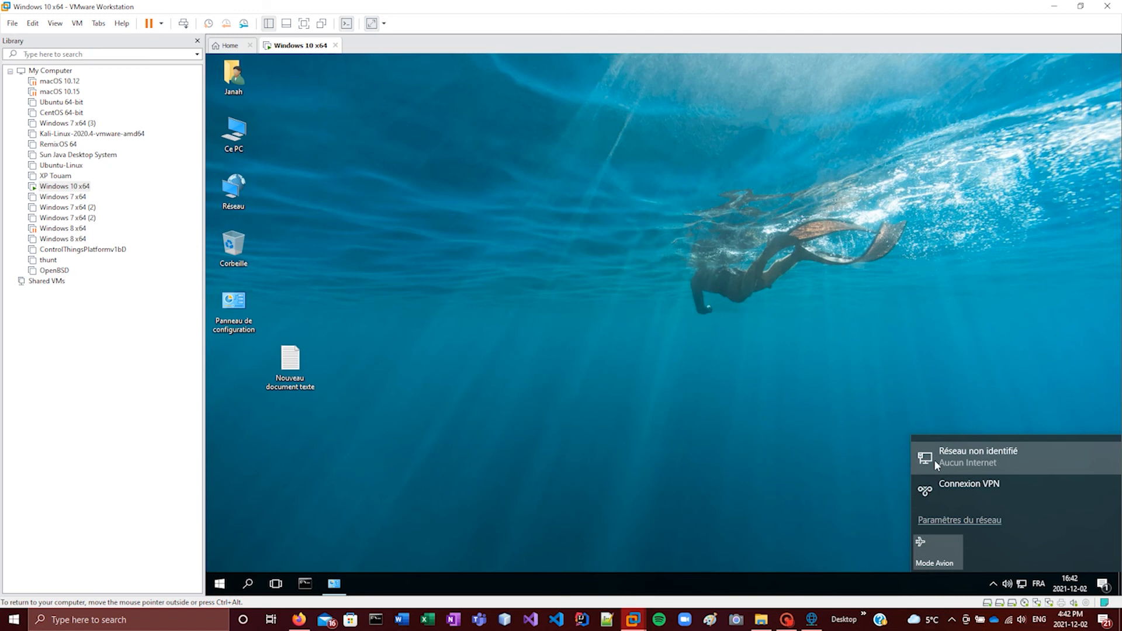
click(803, 454)
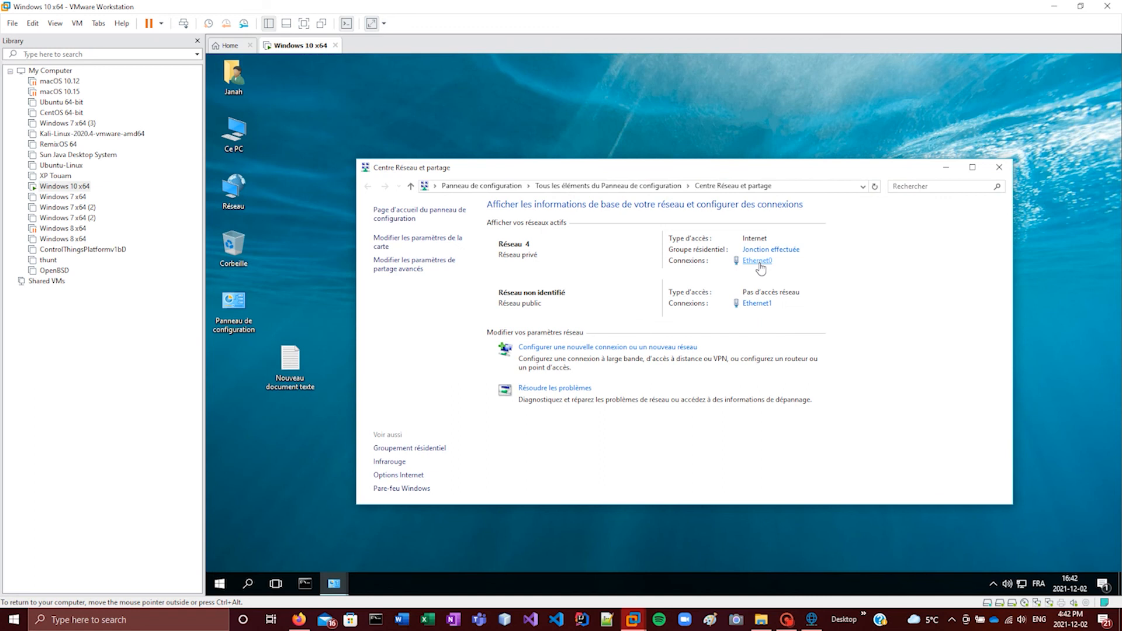
click(757, 261)
click(615, 312)
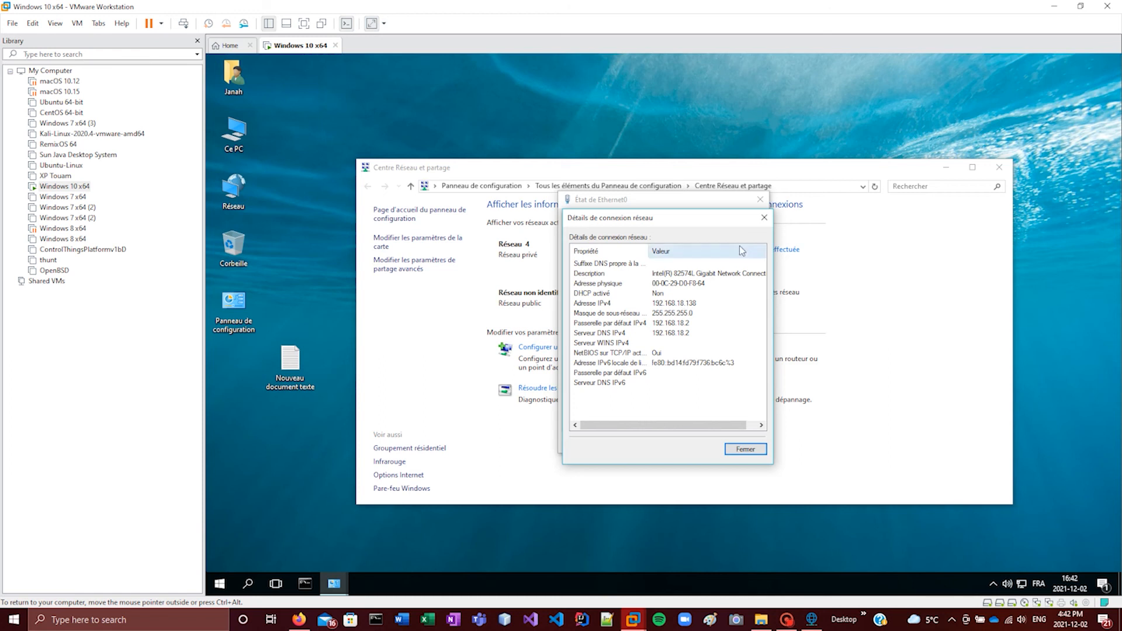
click(764, 220)
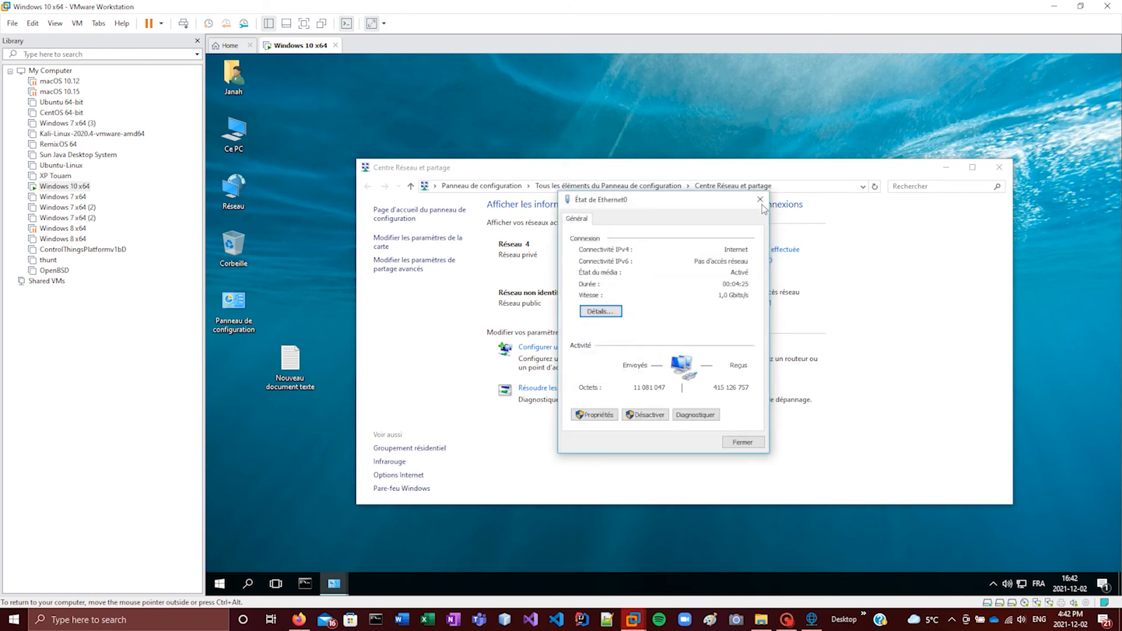
click(760, 200)
click(994, 168)
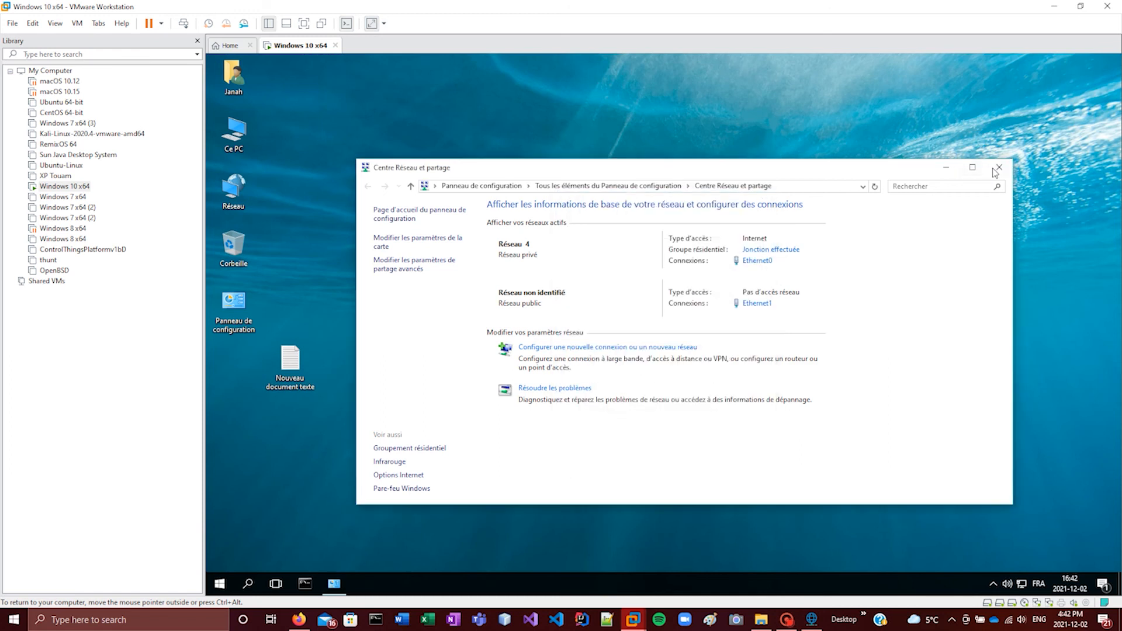
Step: Inspect the VMnet8 NAT port forwarding rules in the host's Virtual Network Editor, then close the editor
click(812, 620)
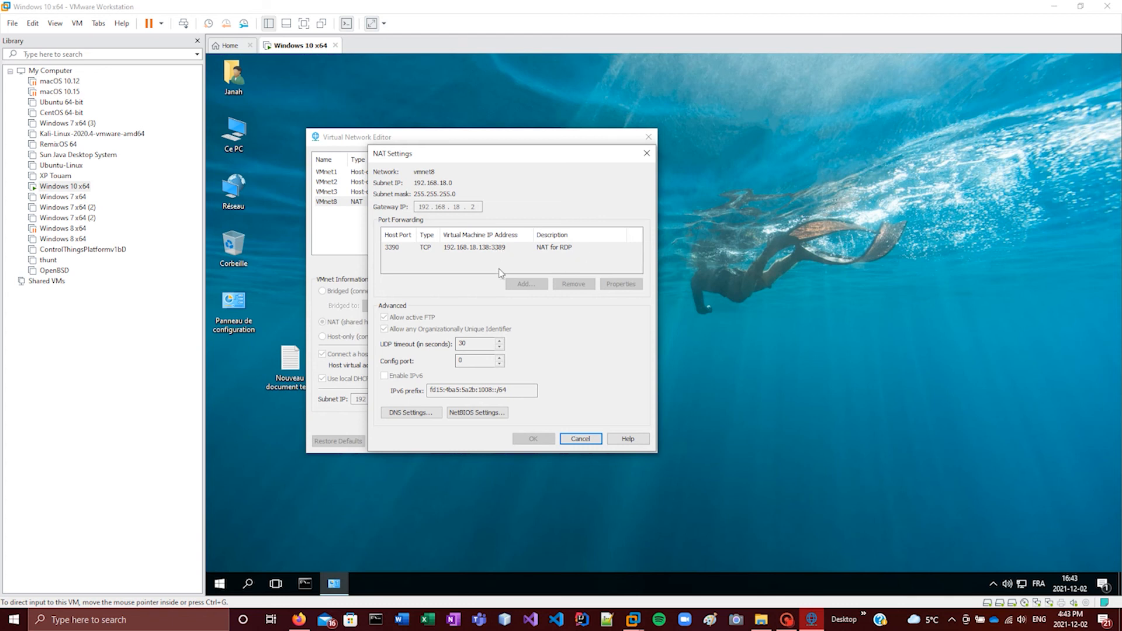
click(582, 438)
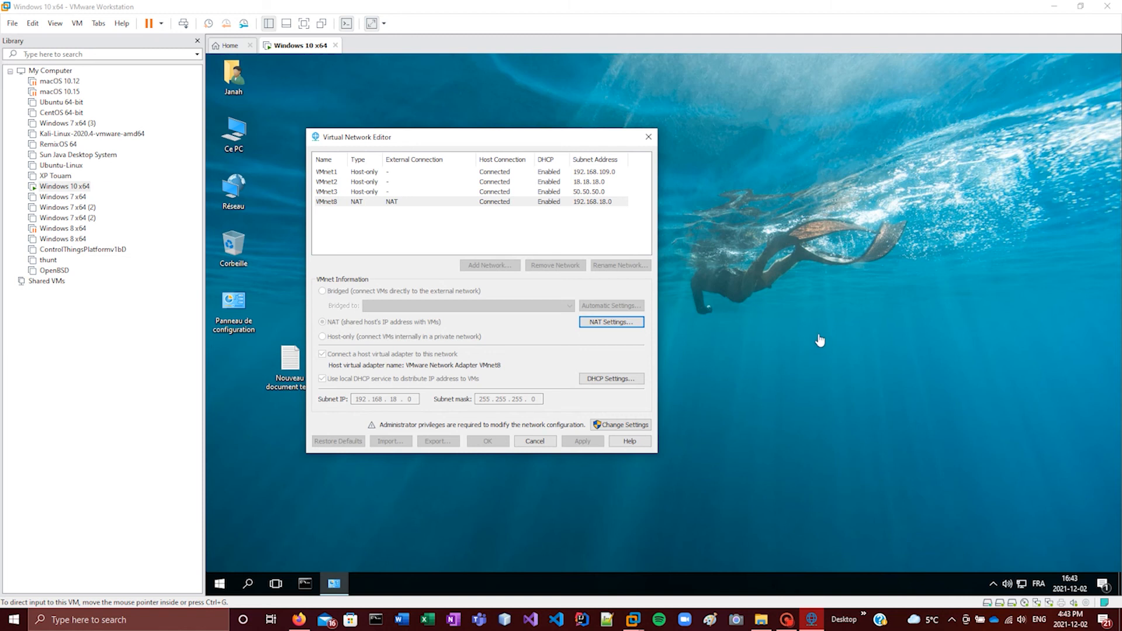
click(648, 138)
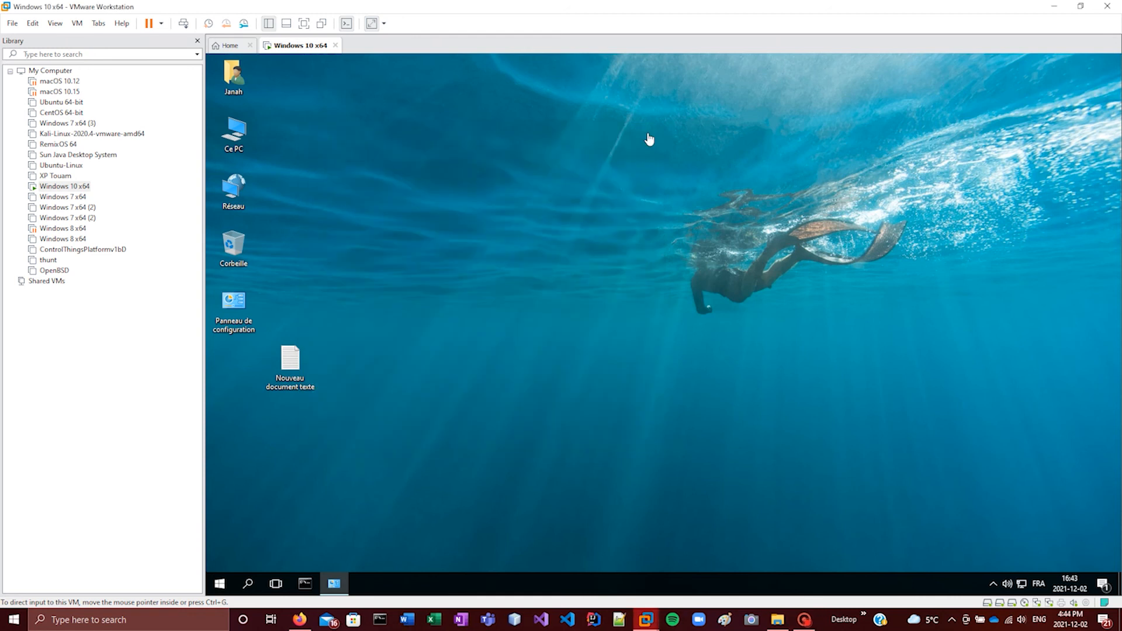
click(812, 625)
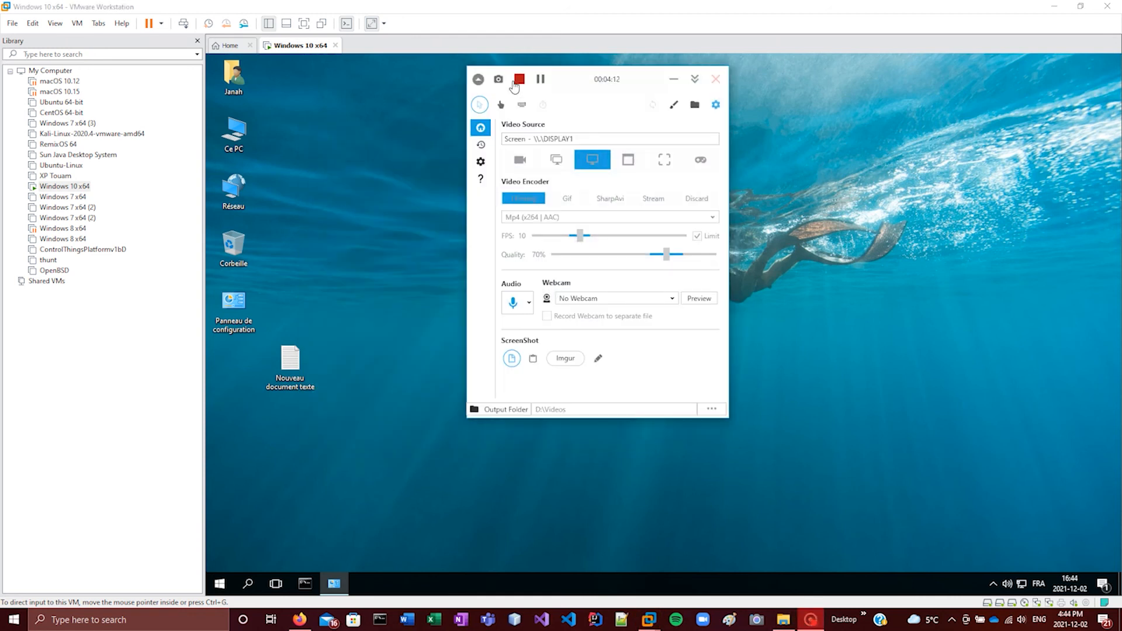
drag(587, 80, 589, 137)
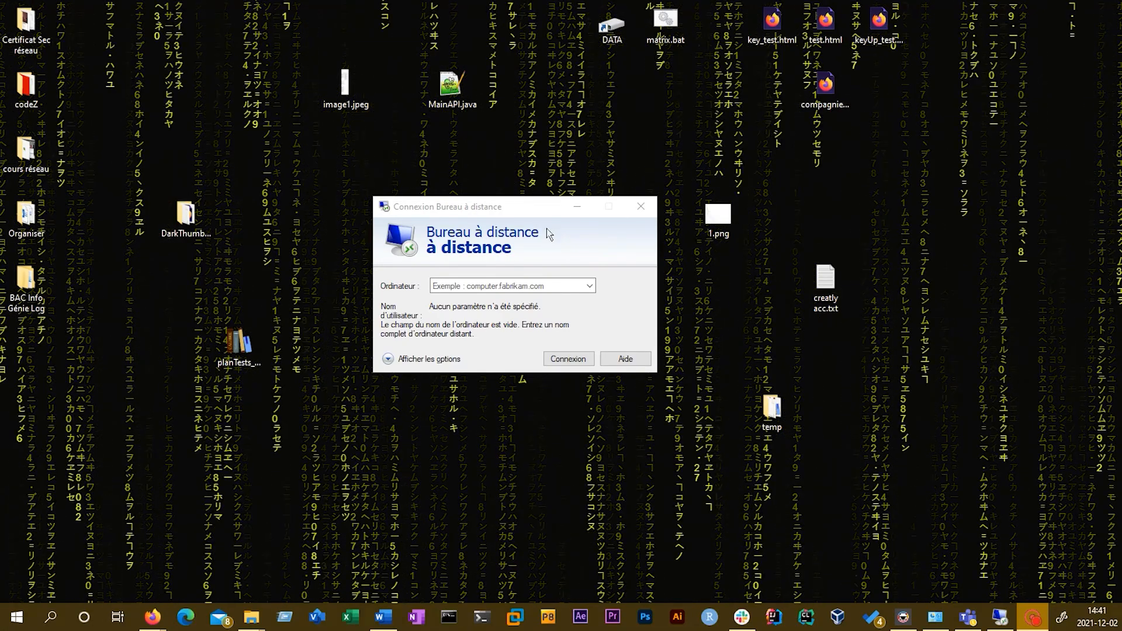
Step: On the client computer, start a Remote Desktop connection to 192.168.2.24:3390
drag(504, 206, 575, 183)
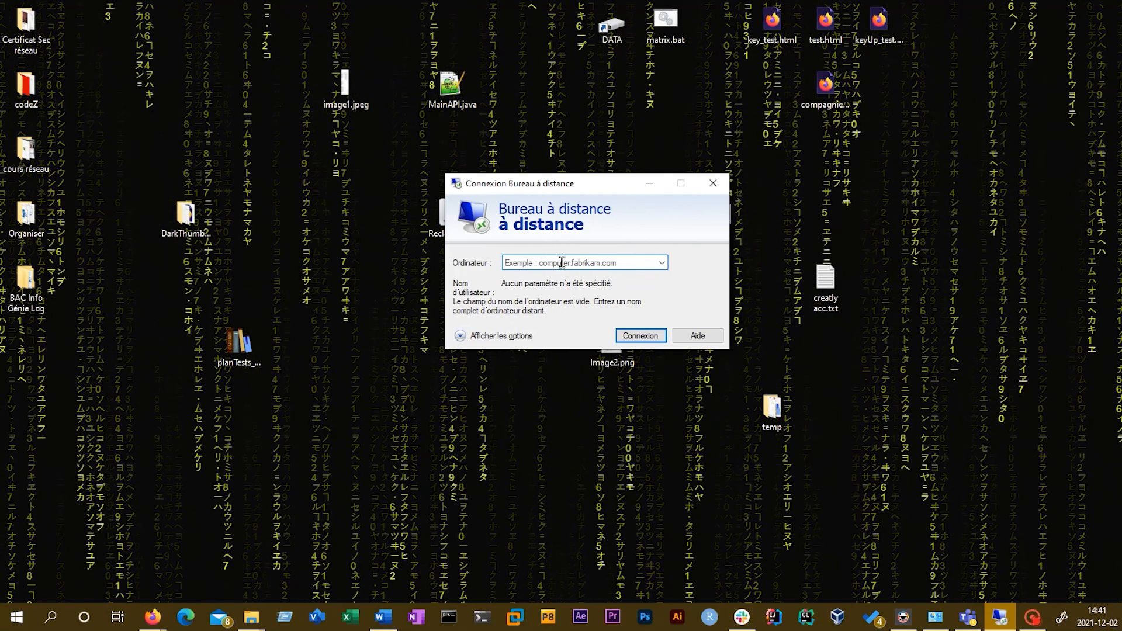
click(565, 263)
click(602, 263)
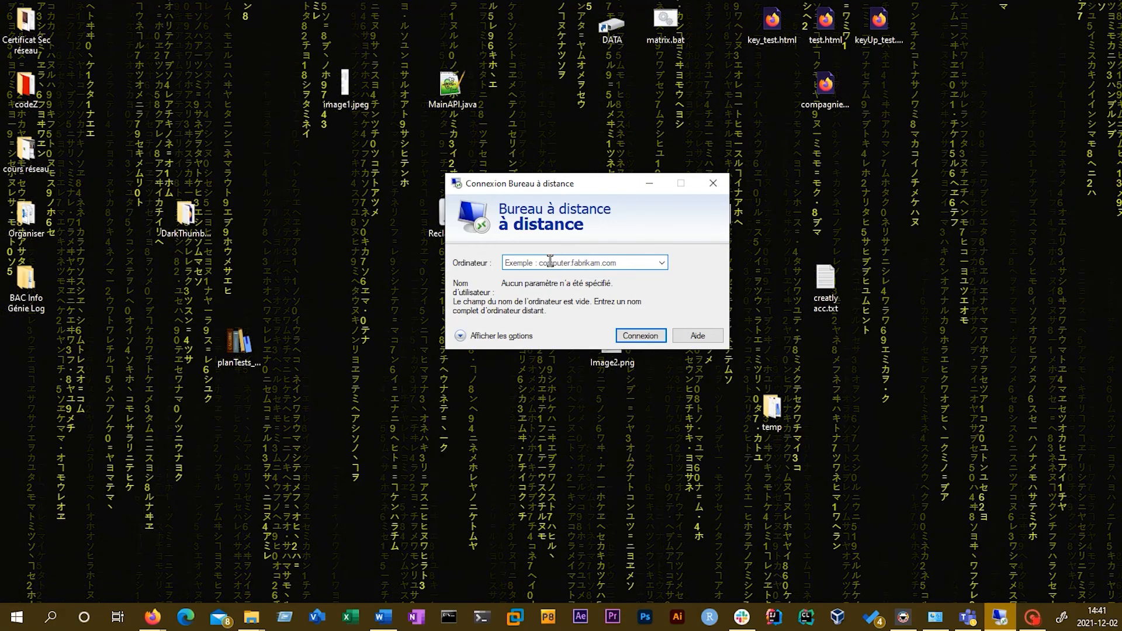
text(1)
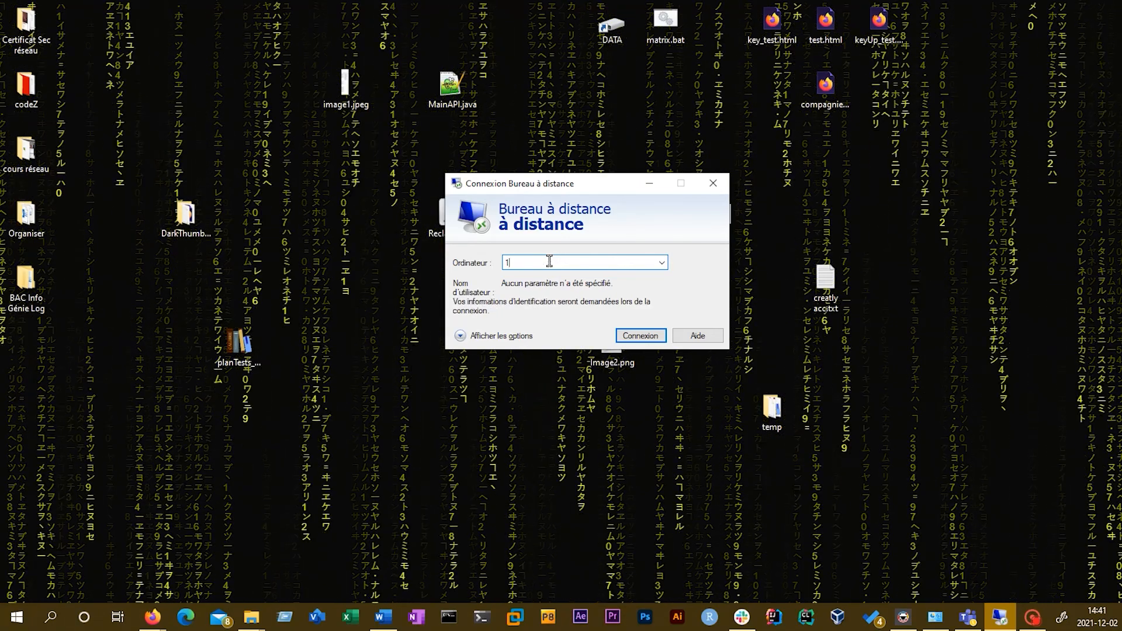
text(92.)
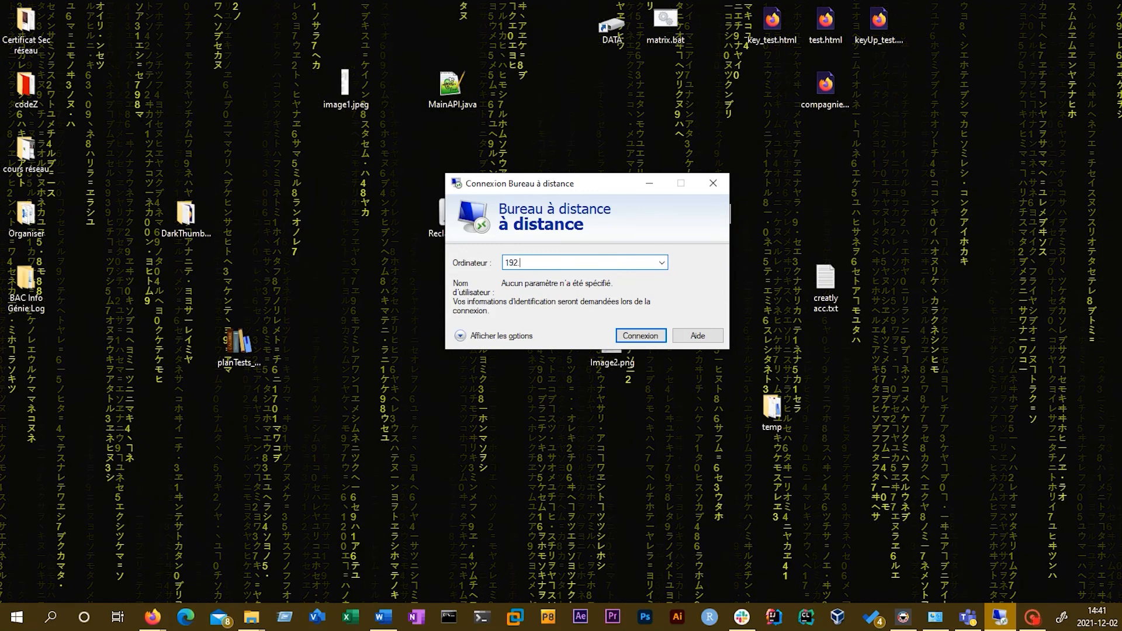
text(168.2.)
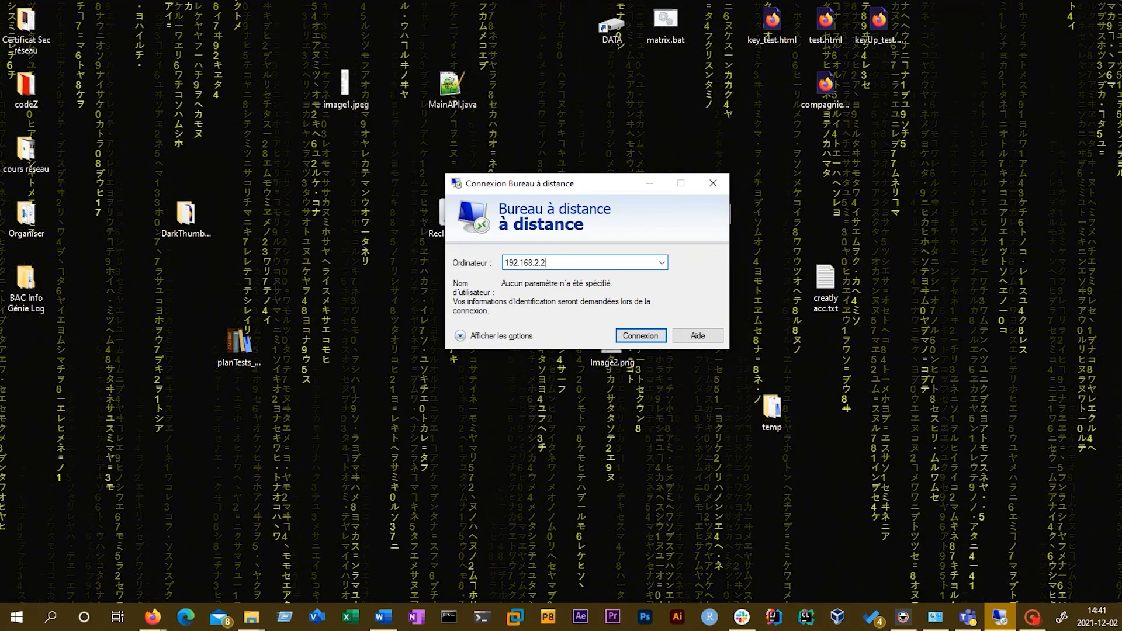
text(24)
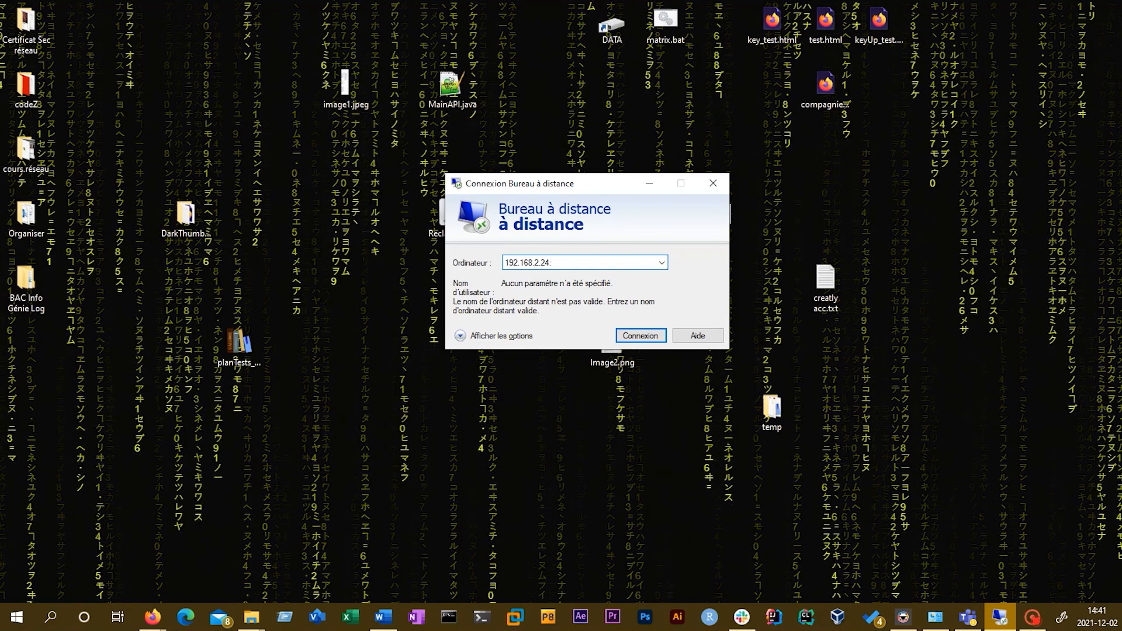
text(:3390)
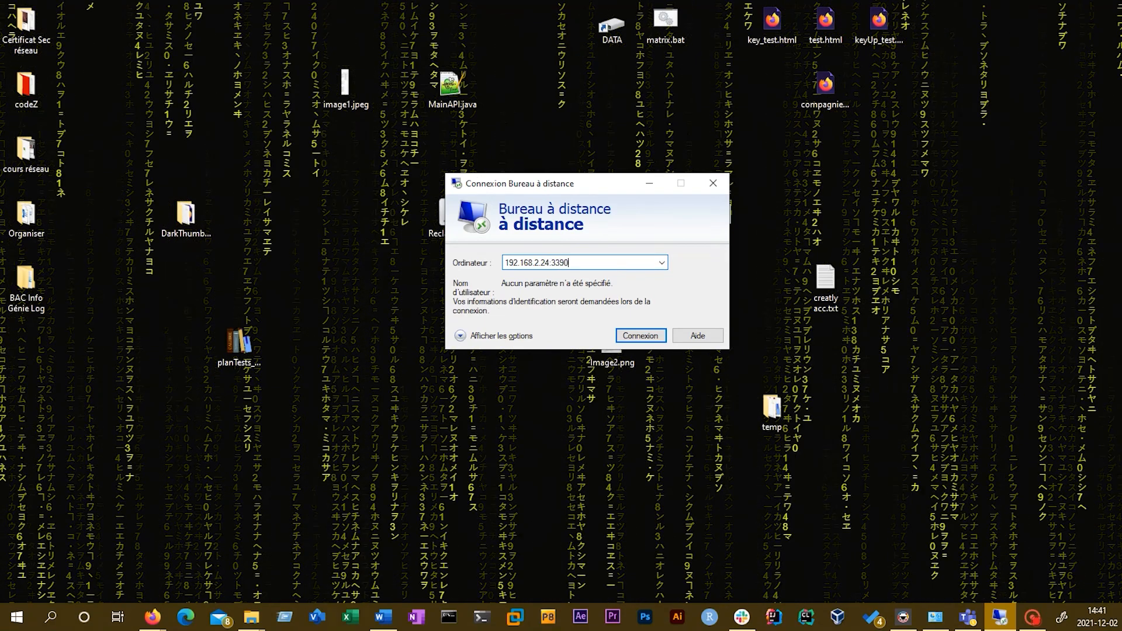
click(643, 335)
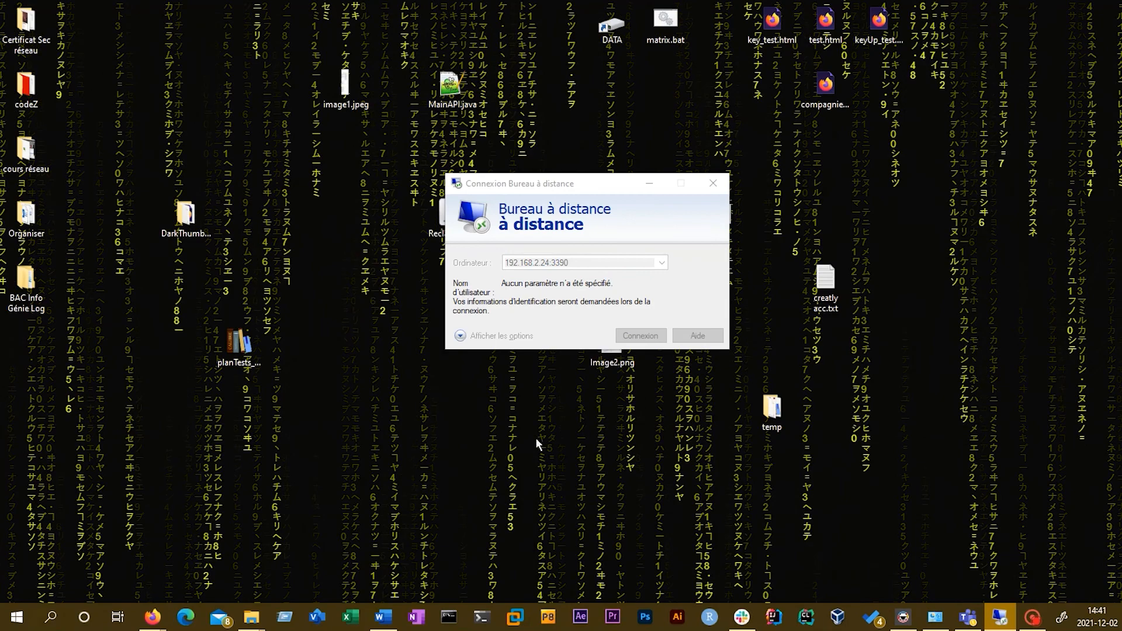
Step: Sign in to the remote machine as CR380 with the account password, and connect despite the unverified certificate
drag(519, 159, 504, 218)
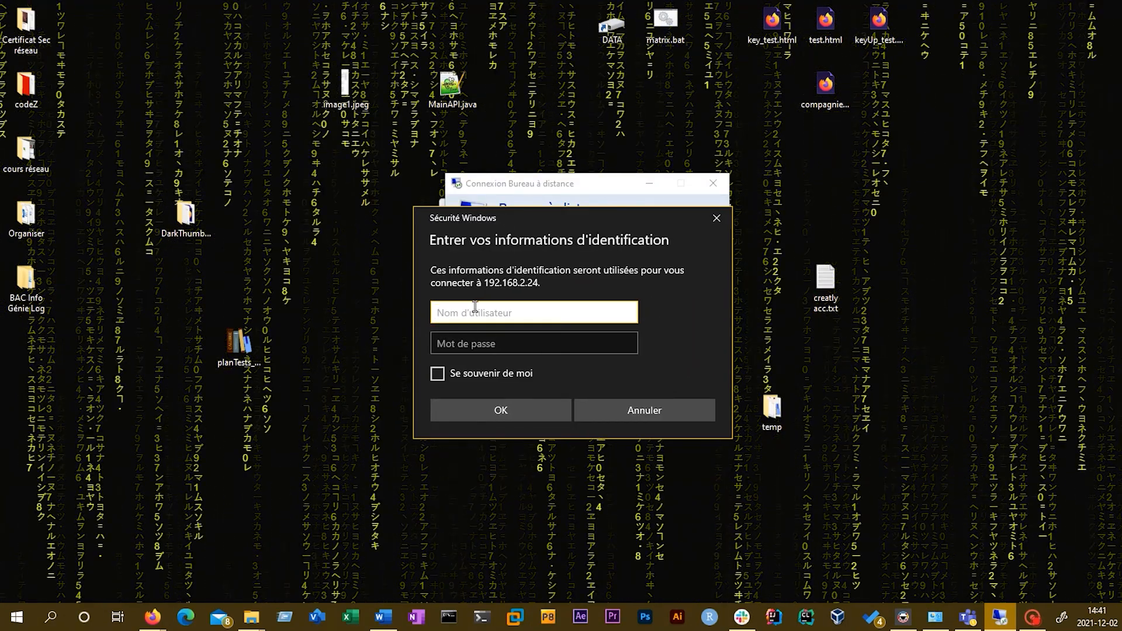
text(CR380)
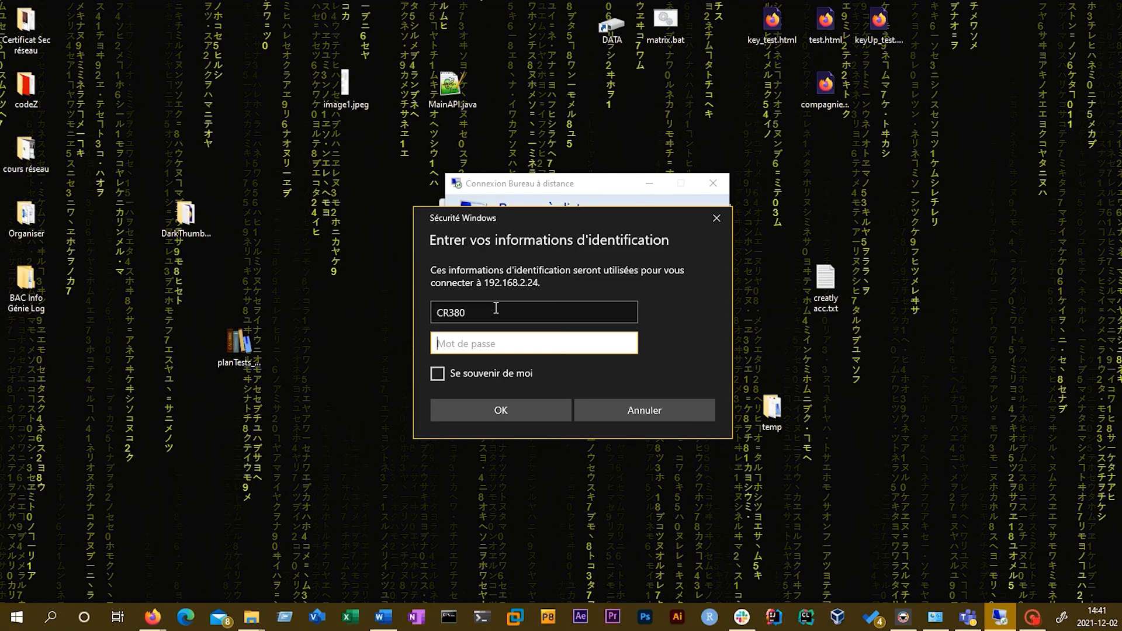
key(Tab)
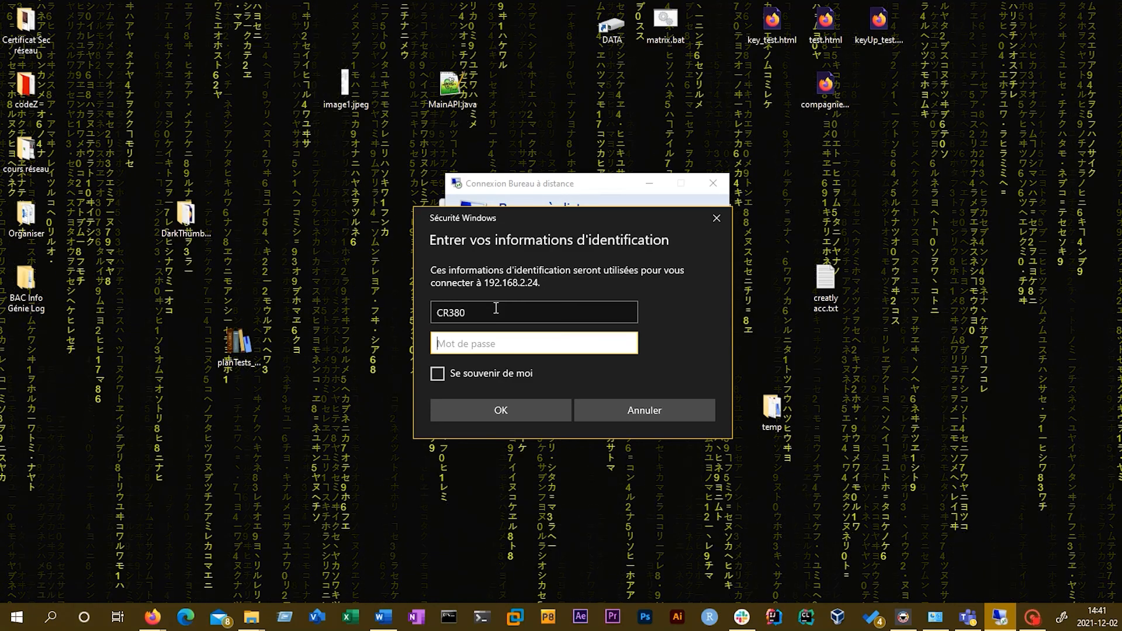
text(•)
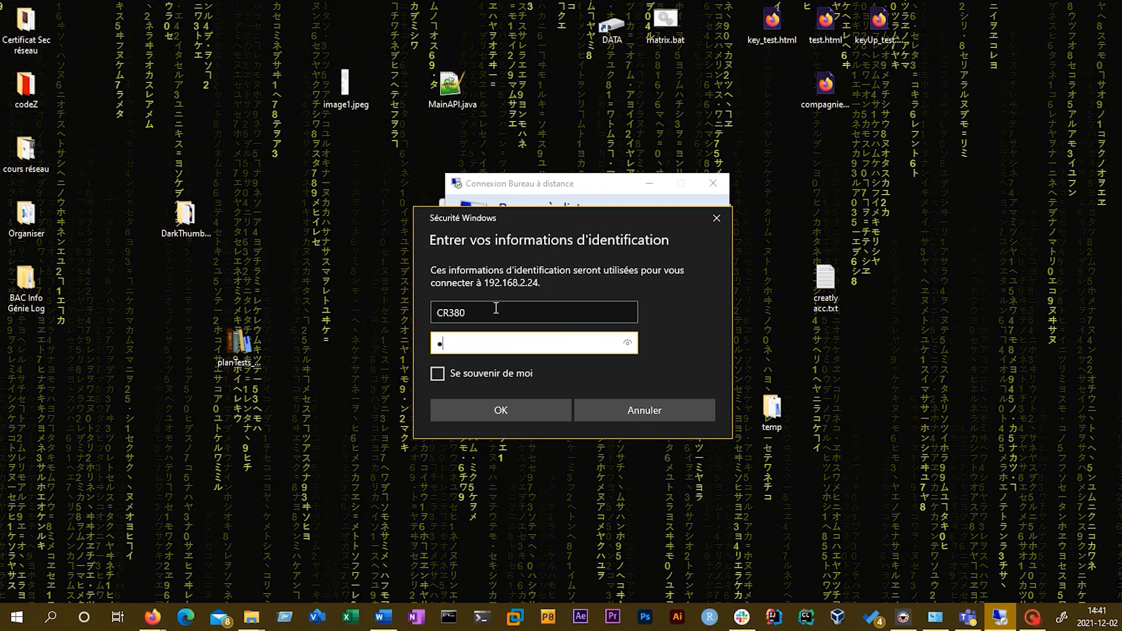
text(•••••)
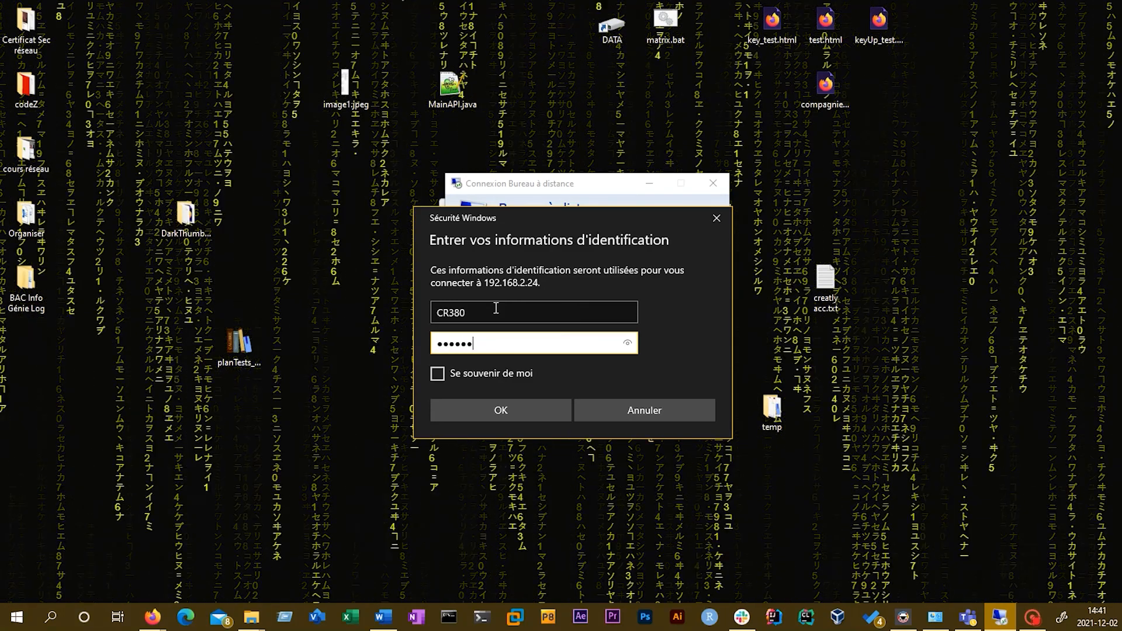
key(Return)
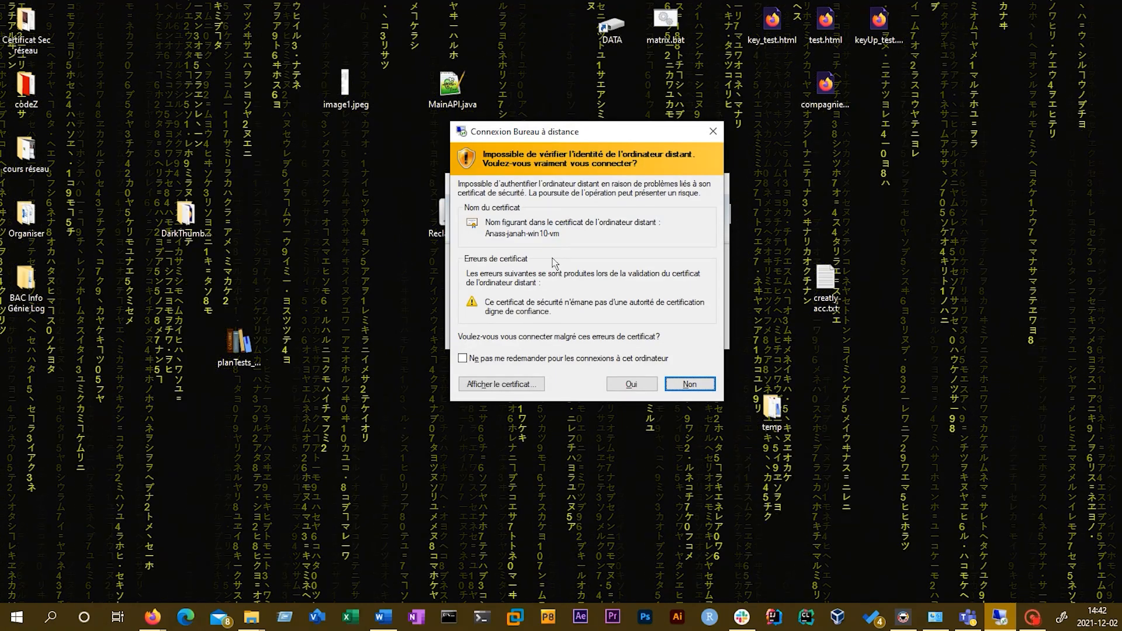
click(633, 385)
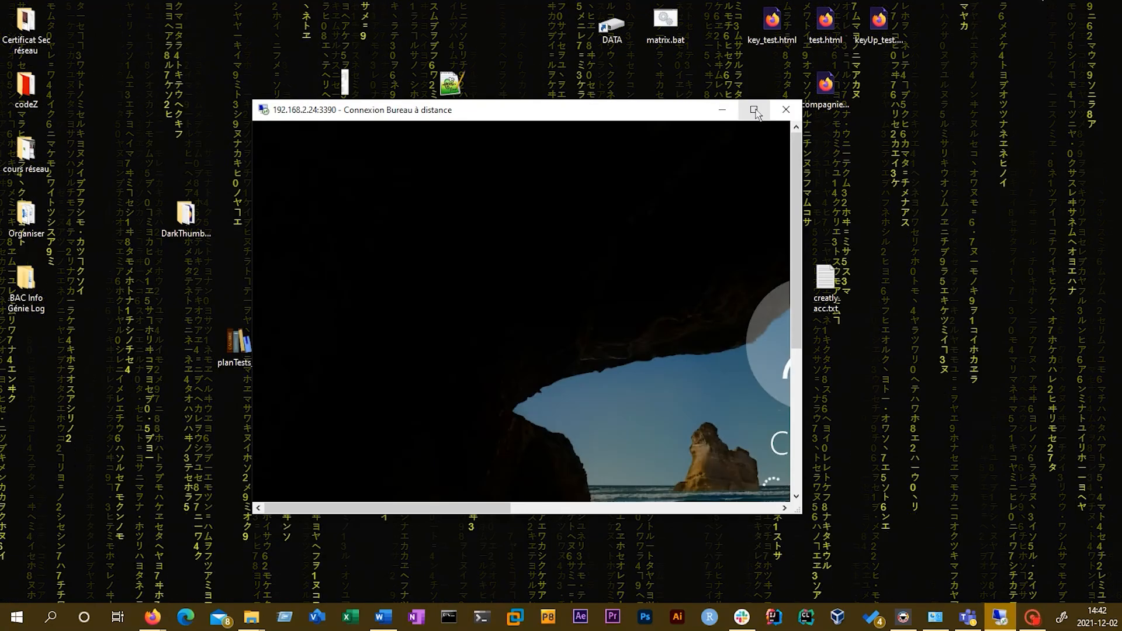
Step: Expand the remote session to full screen, view the test text file from its desktop, and close the file
click(754, 111)
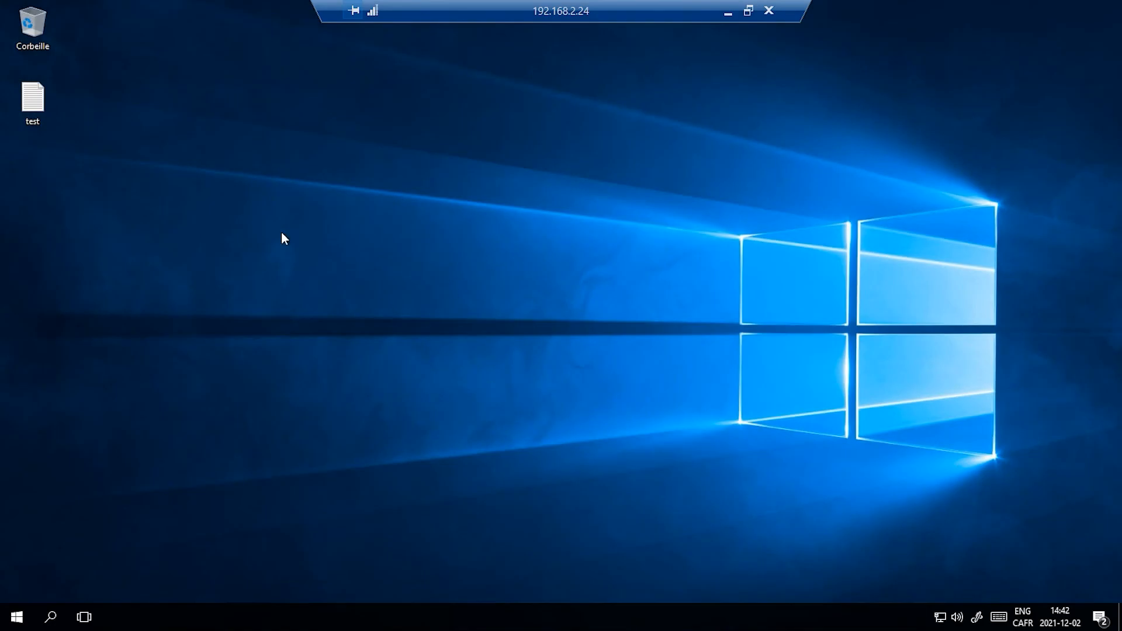
drag(248, 202, 743, 484)
double_click(38, 109)
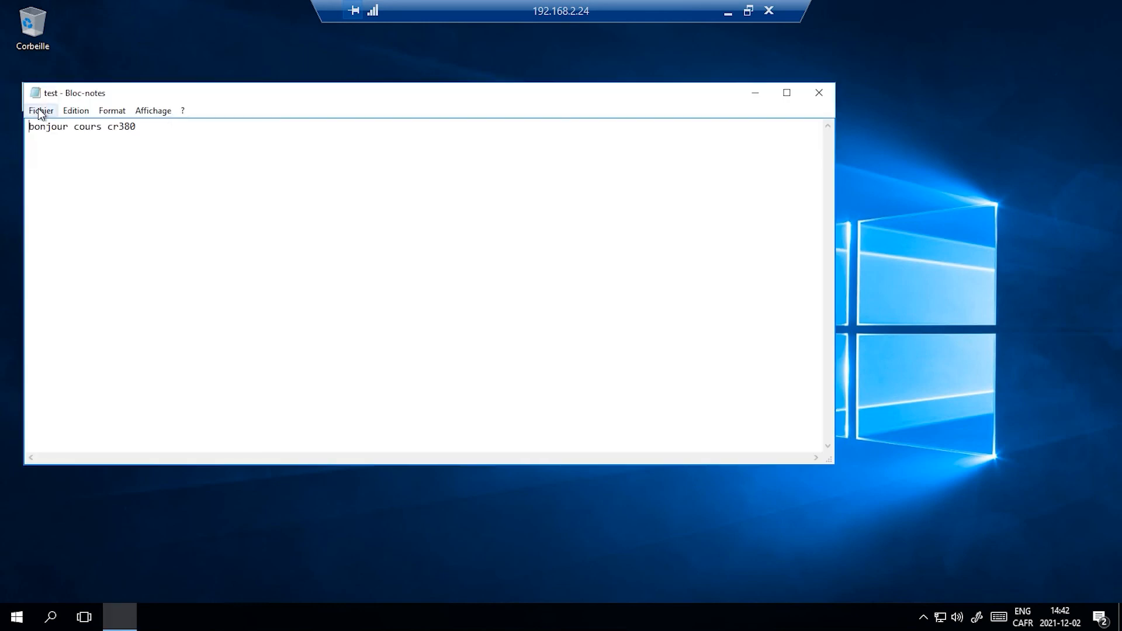
drag(199, 94, 330, 155)
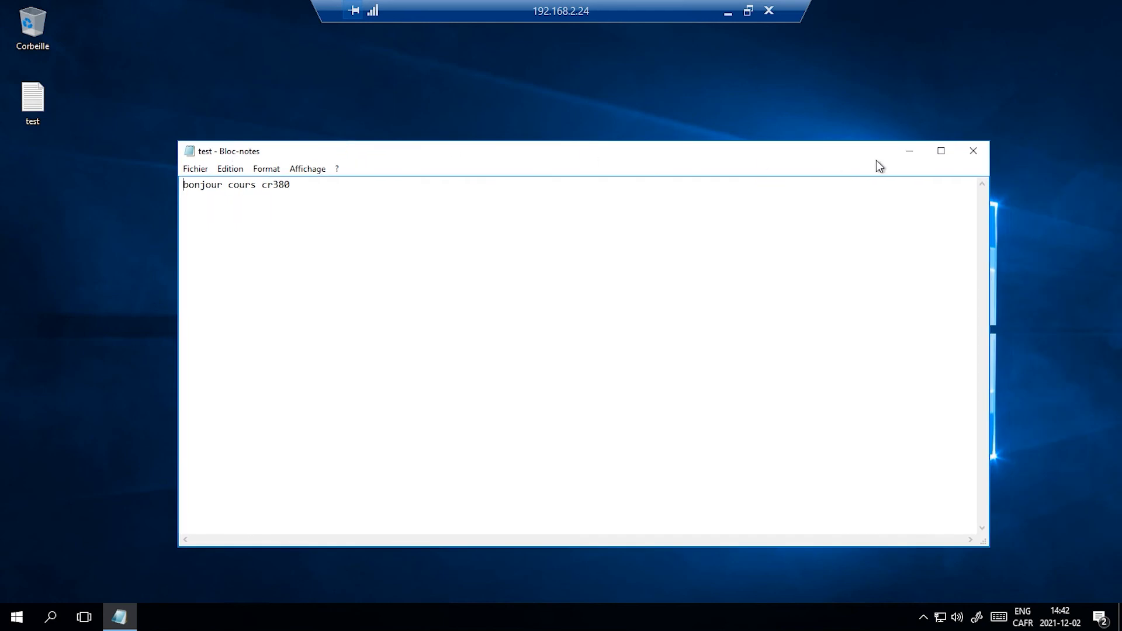
click(973, 151)
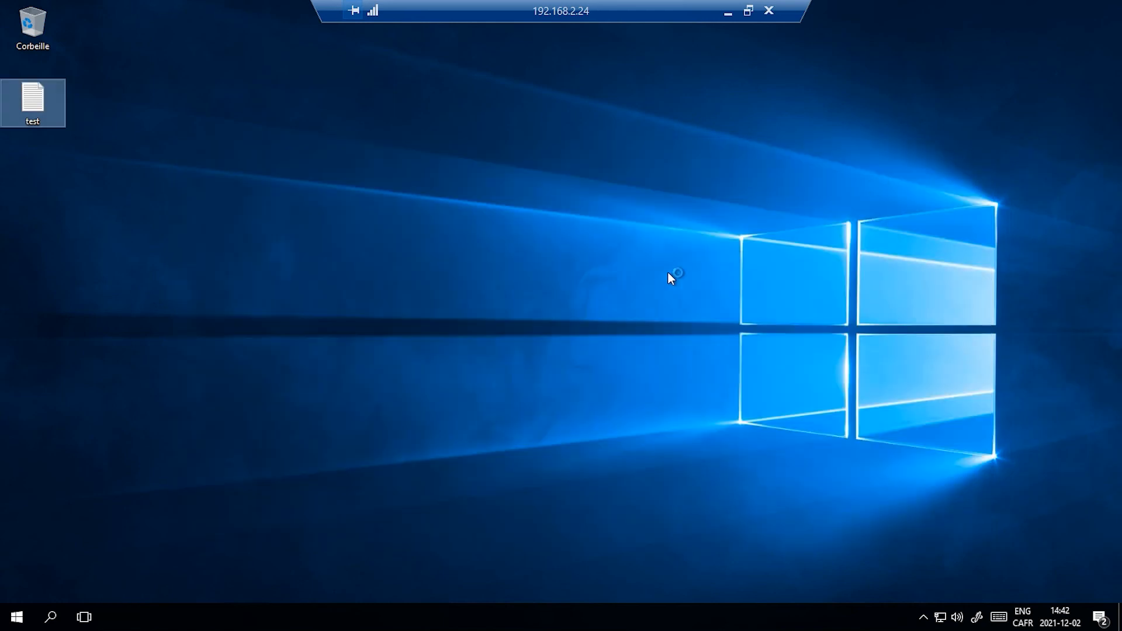
click(525, 242)
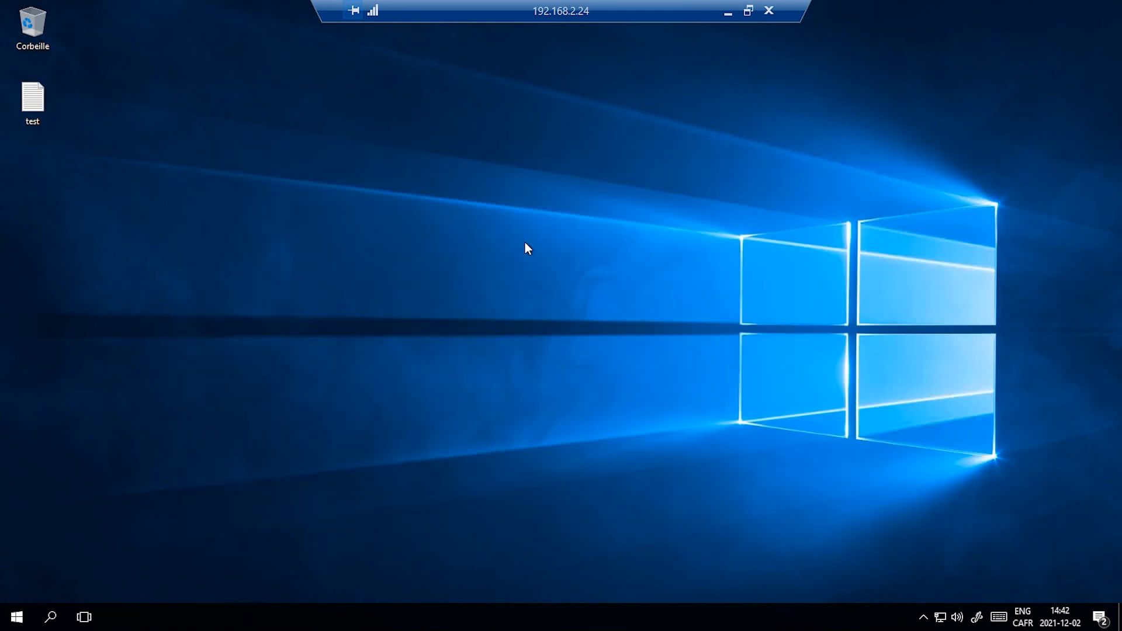
Step: Reduce the remote session to a window and return it to full screen
click(769, 10)
click(656, 339)
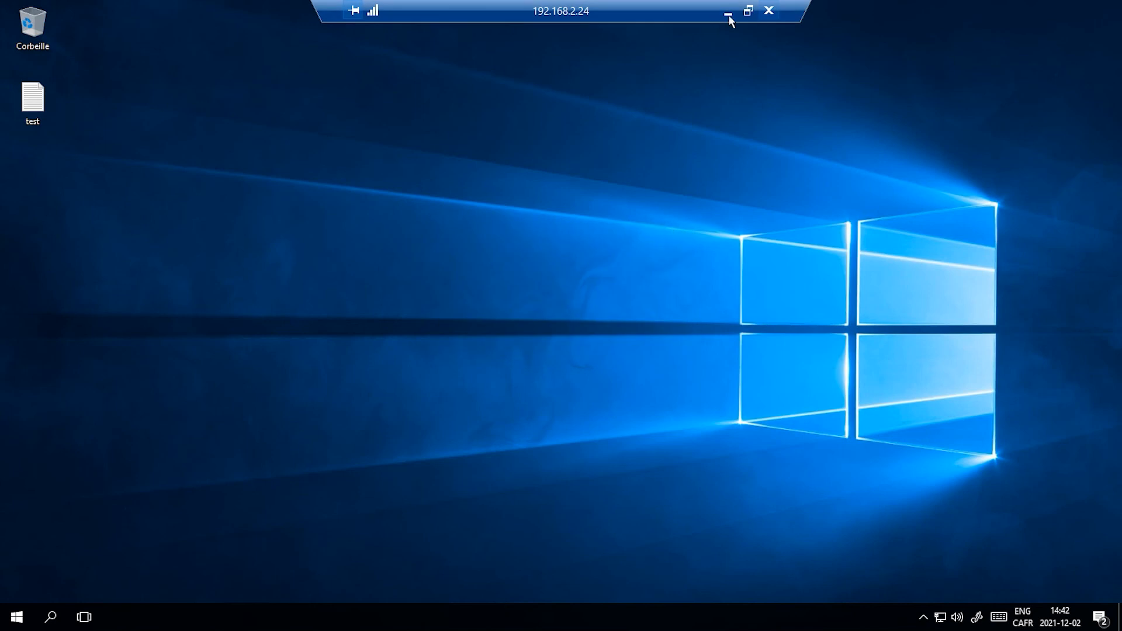
click(748, 11)
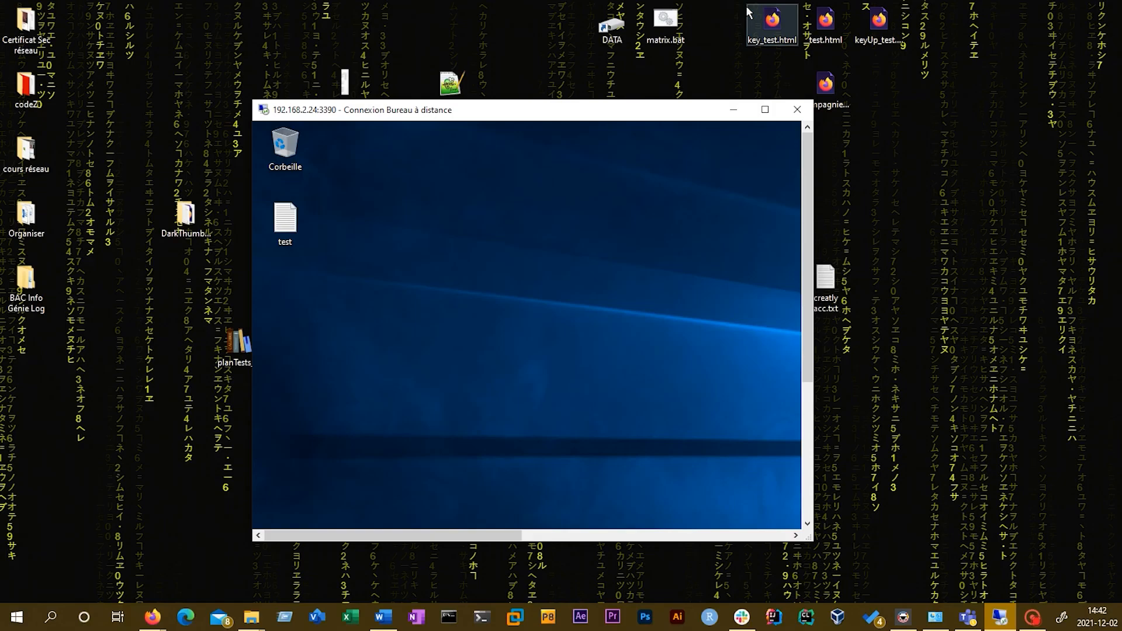
click(767, 111)
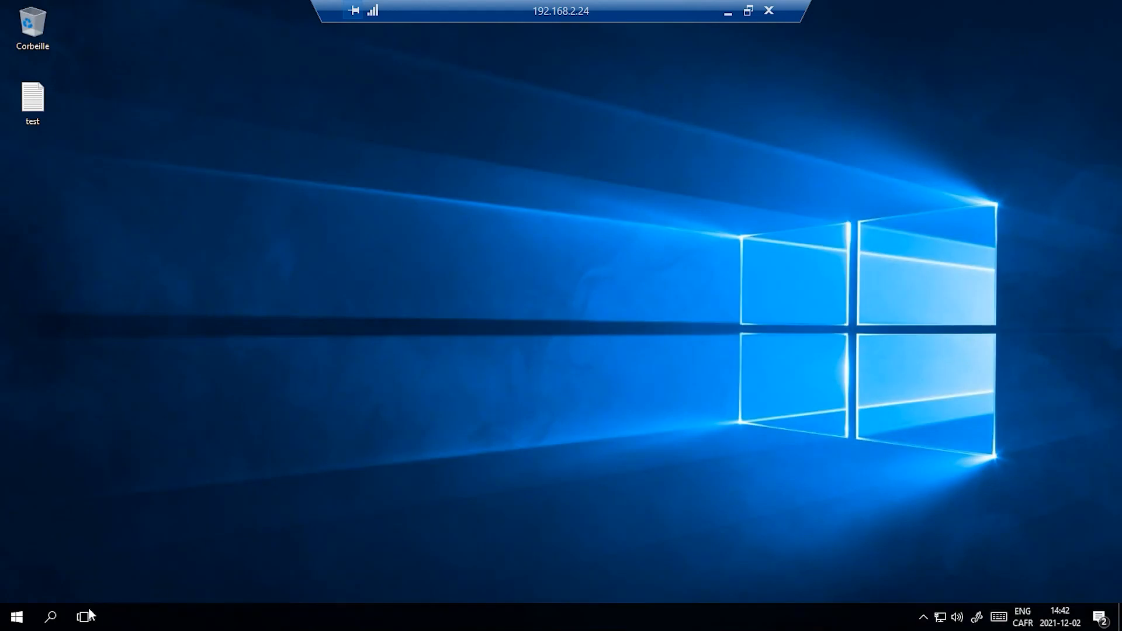
Step: Browse the remote machine's list of installed applications, and sign out of its user account
click(17, 617)
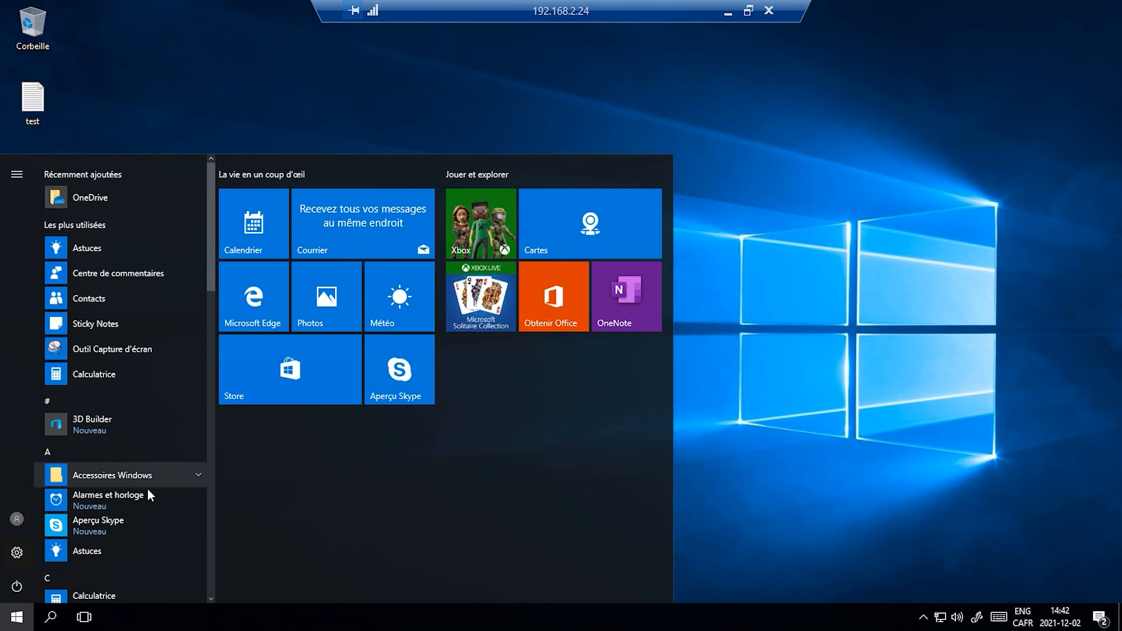
scroll(135, 491, down, 10)
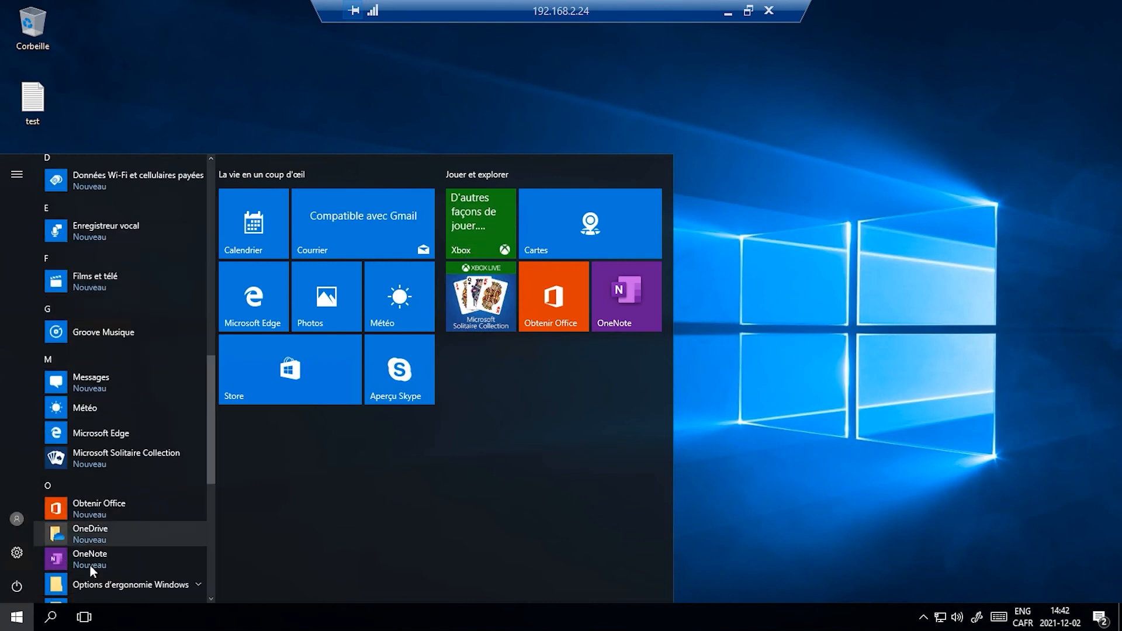
scroll(89, 562, down, 5)
scroll(89, 561, down, 1)
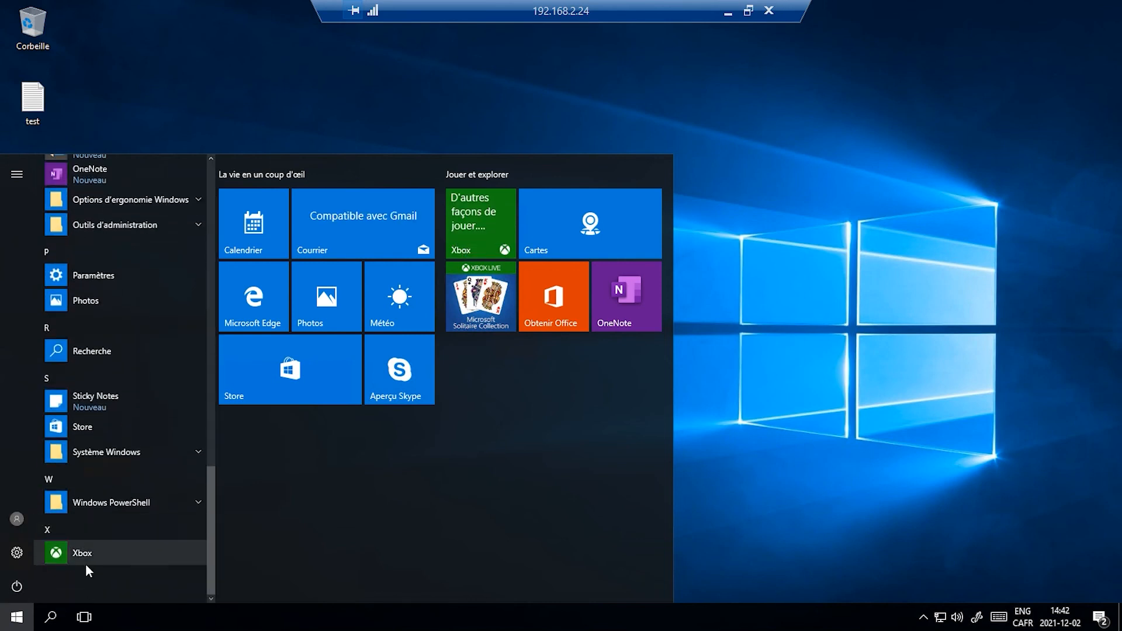
click(21, 517)
click(37, 482)
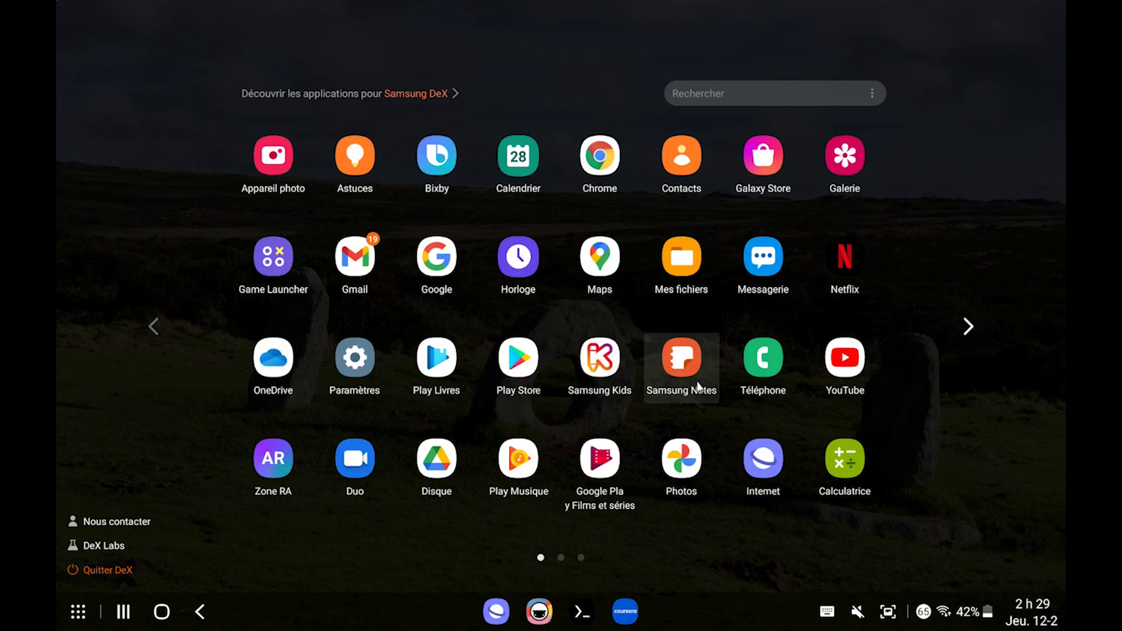
Step: On the Samsung DeX device, find the RD Client app among the installed applications and open it
scroll(698, 387, right, 3)
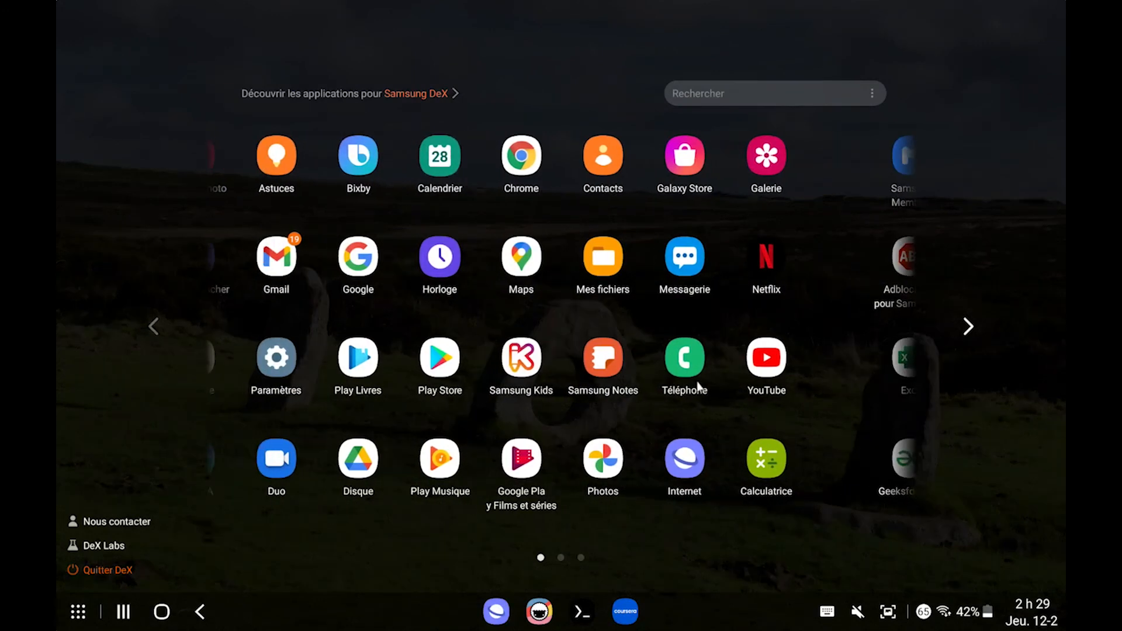
scroll(699, 387, right, 5)
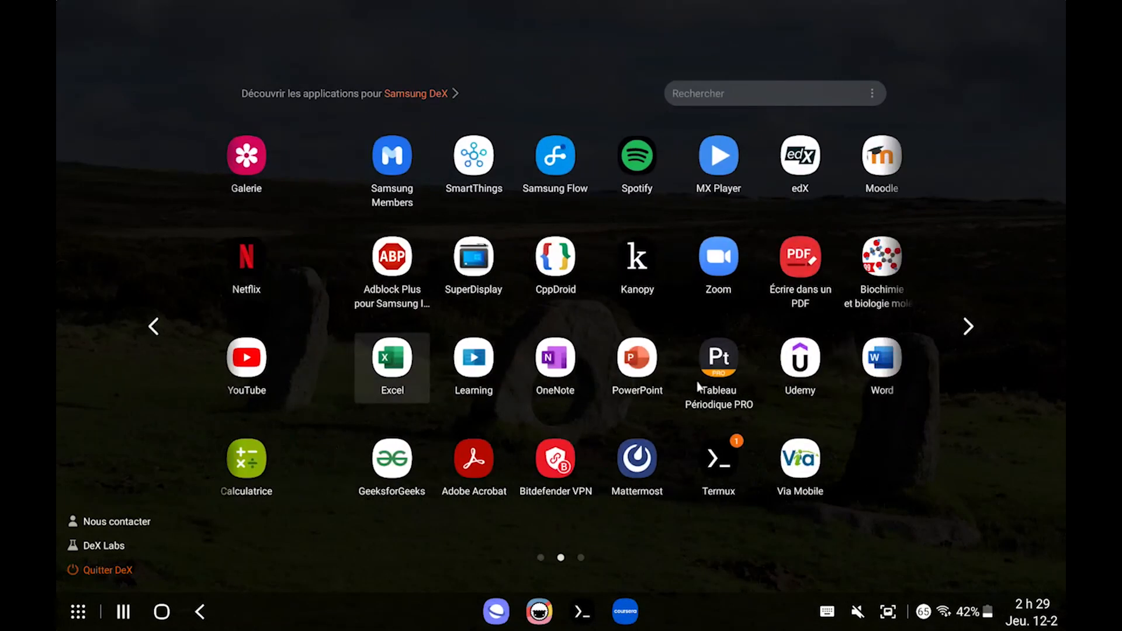
scroll(699, 387, right, 3)
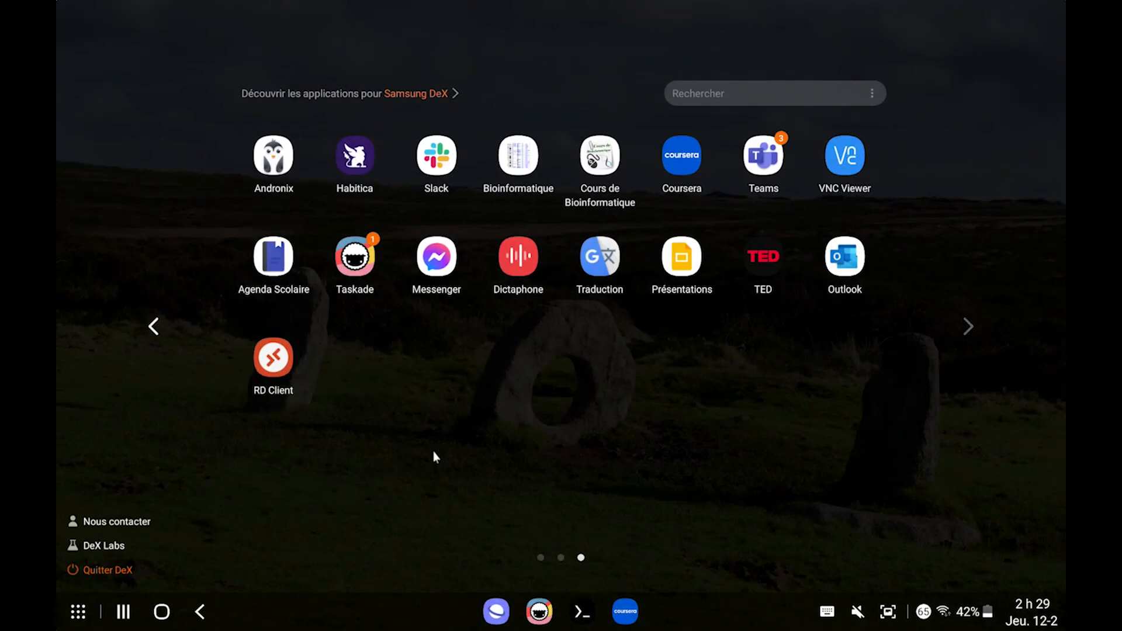
click(273, 358)
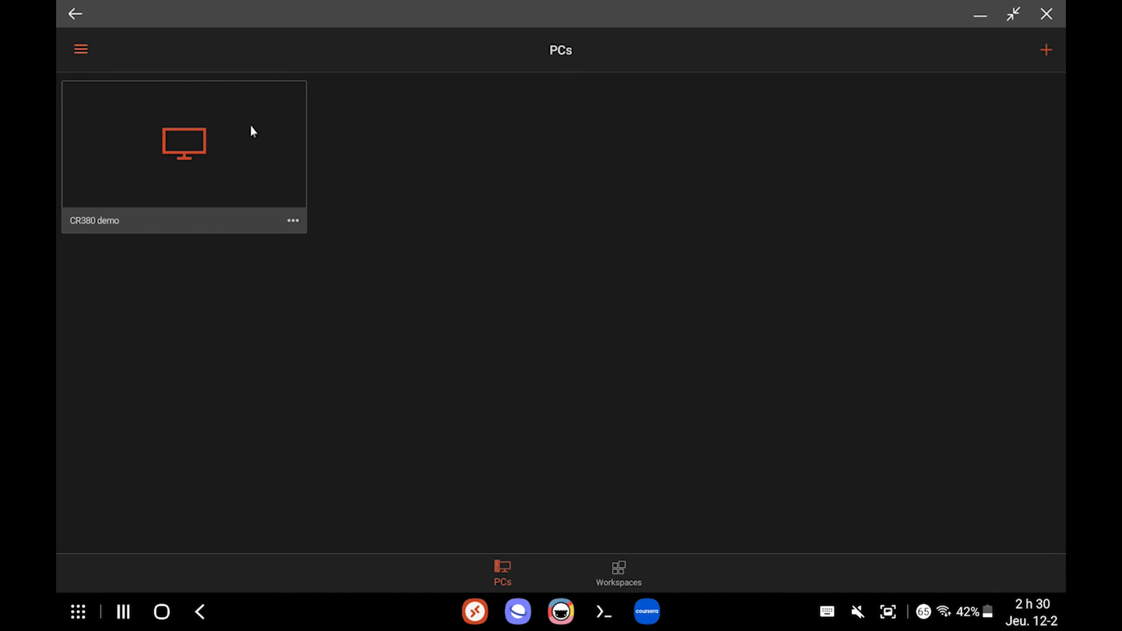
Step: Review the saved CR380 demo connection's address, user account, gateway and redirection settings, and save the connection as it is
click(294, 222)
click(331, 251)
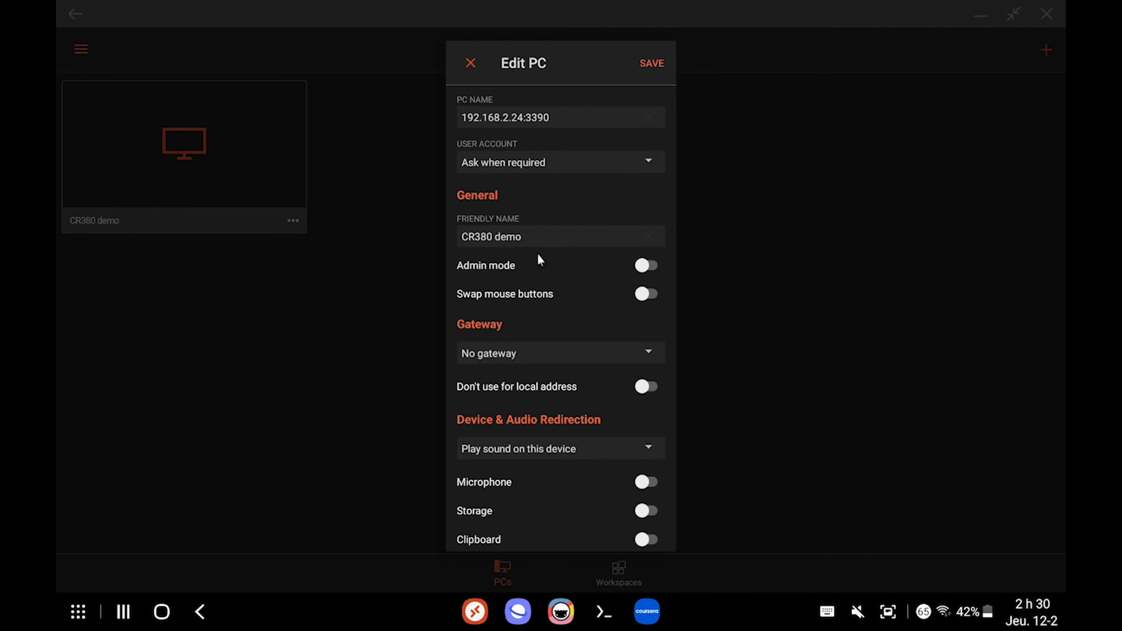
scroll(539, 261, down, 3)
scroll(539, 263, up, 1)
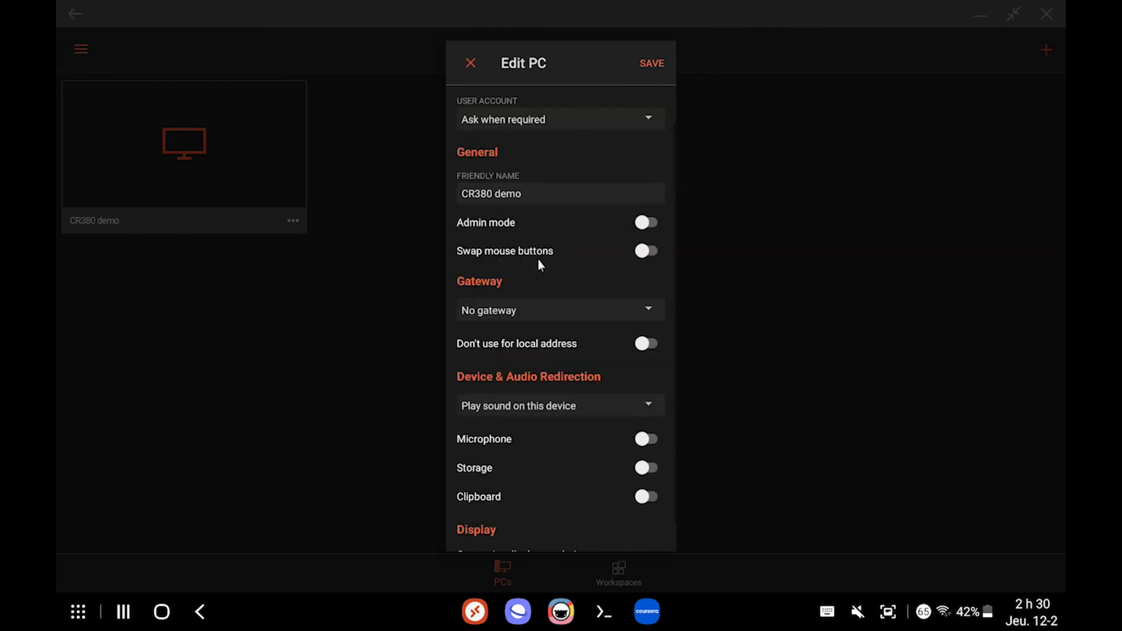
scroll(539, 265, up, 1)
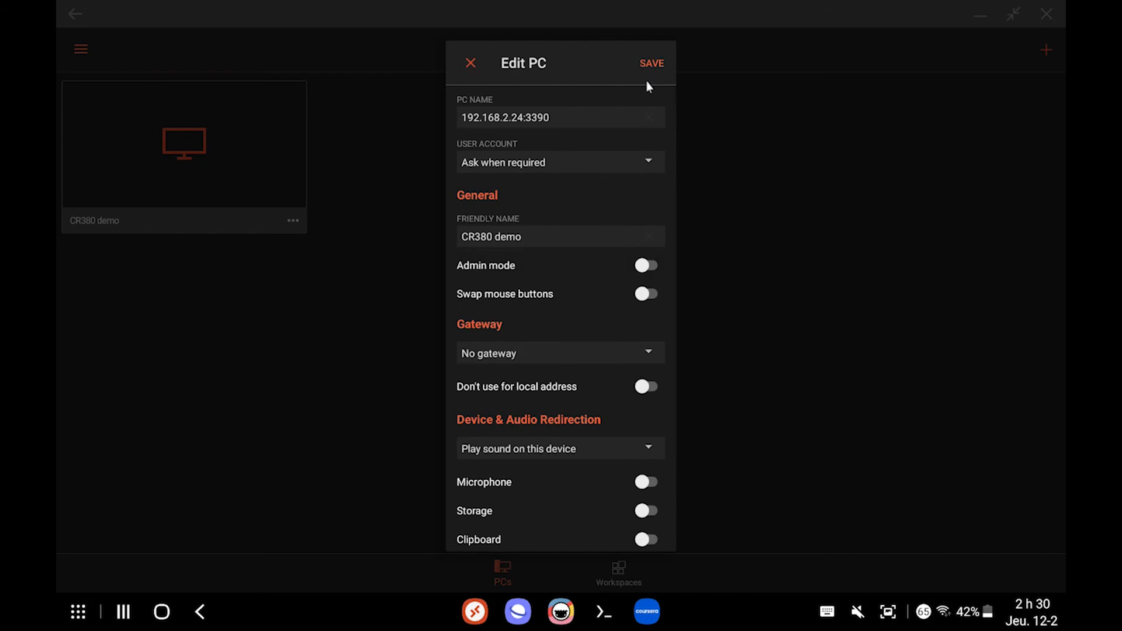
click(651, 62)
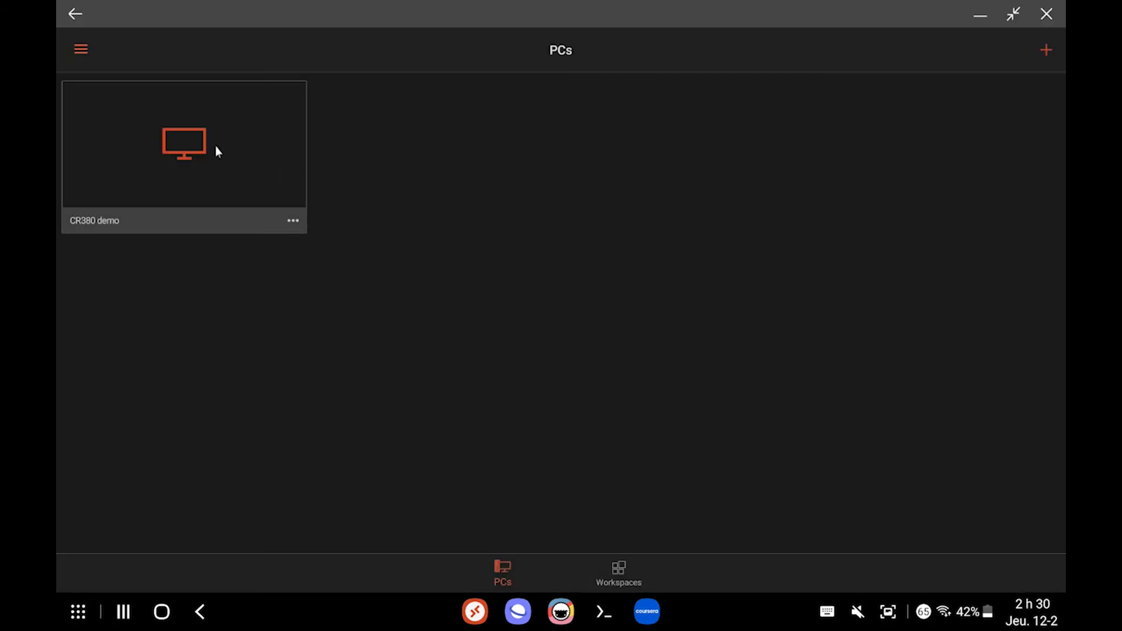
Step: Connect to CR380 demo as CR380 with the account password, accepting the unverified certificate and the disconnection of the other user
click(215, 146)
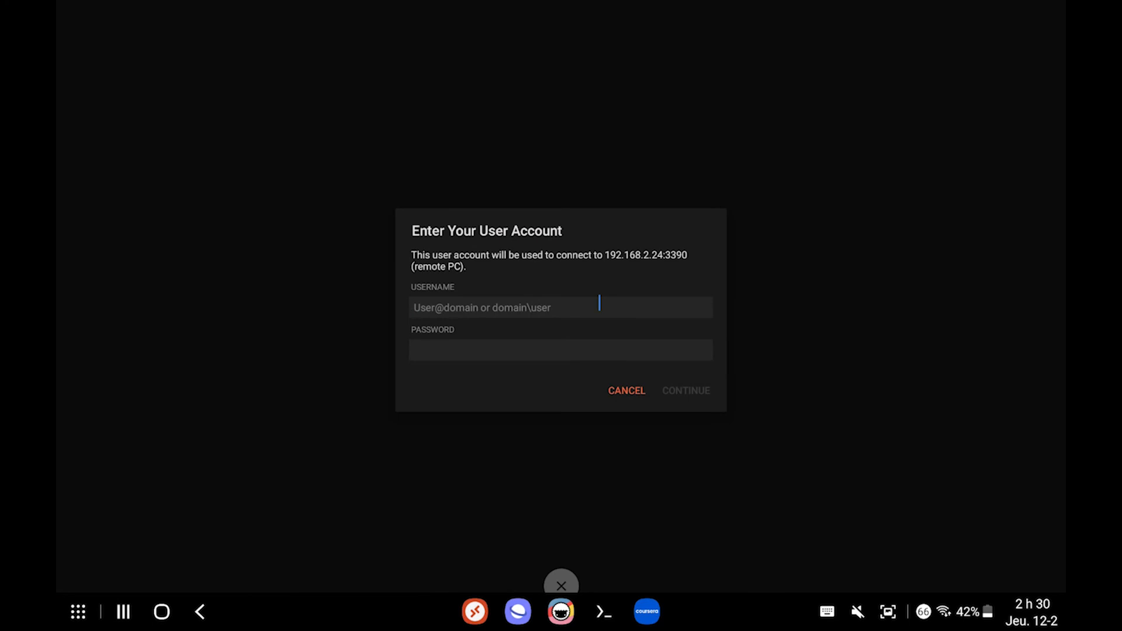
text(CR380)
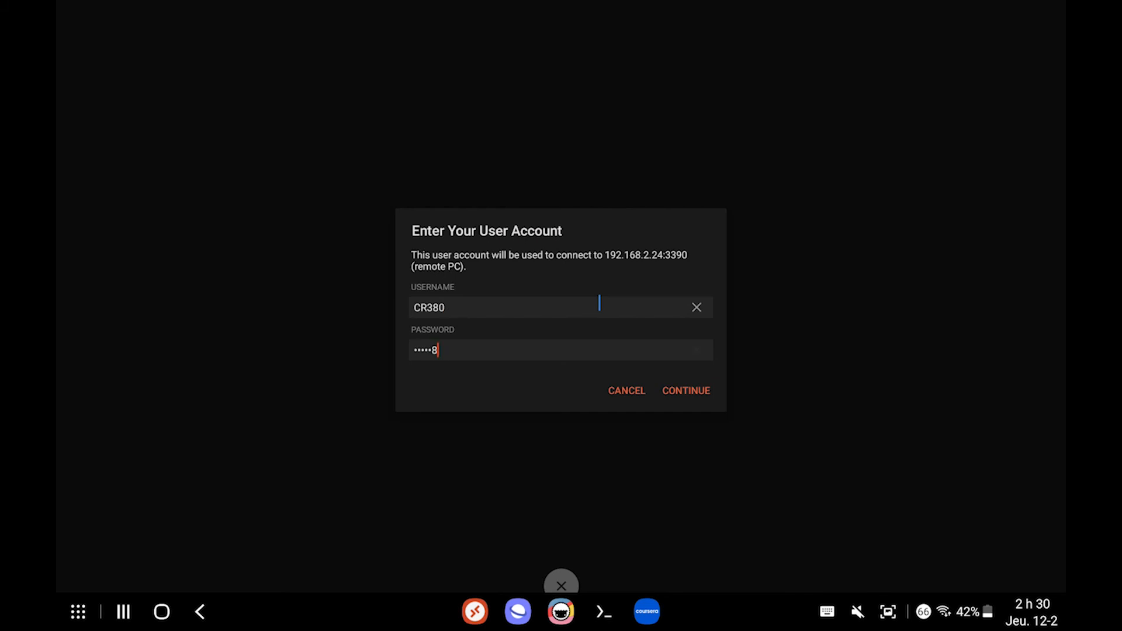
click(687, 391)
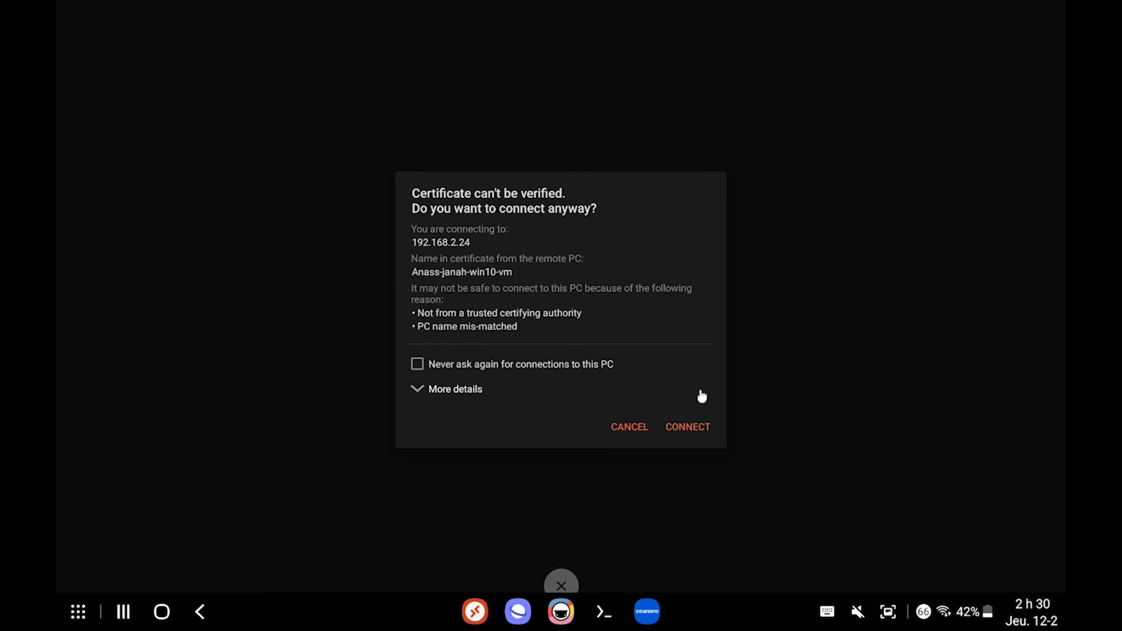
click(676, 428)
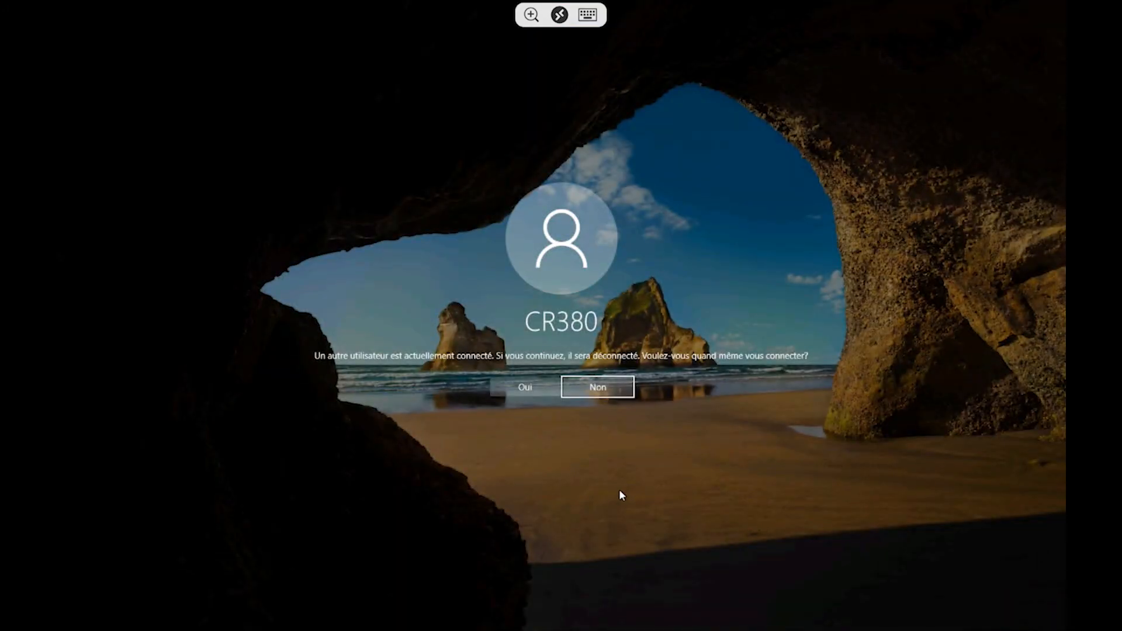
click(517, 397)
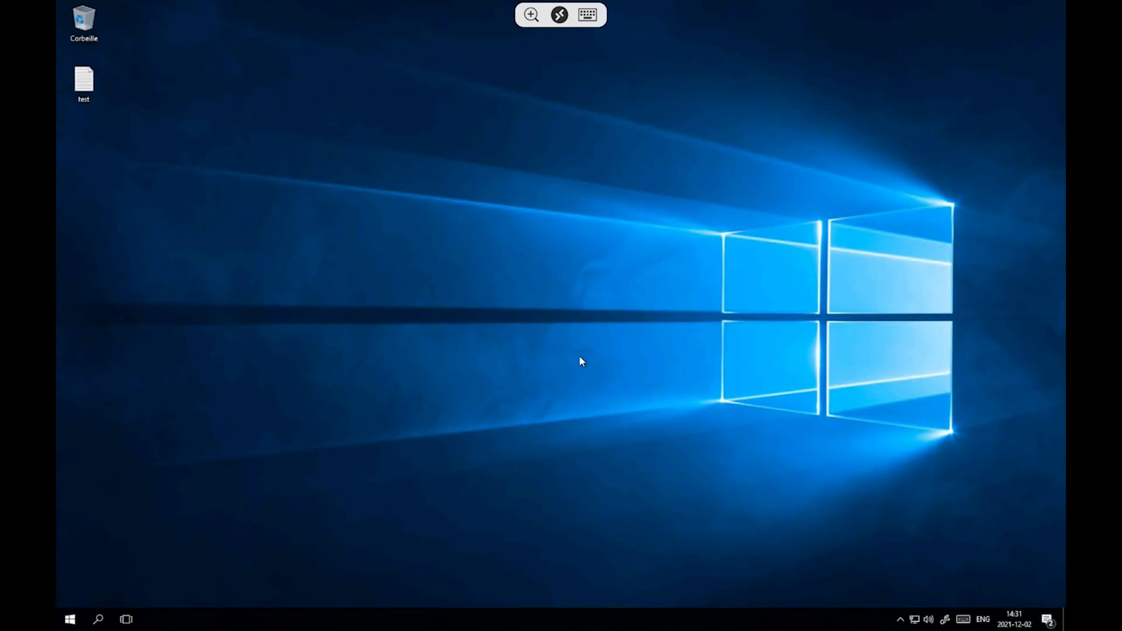
Step: Open the test text file on the remote desktop and move its window clear of the session's title bar
click(83, 89)
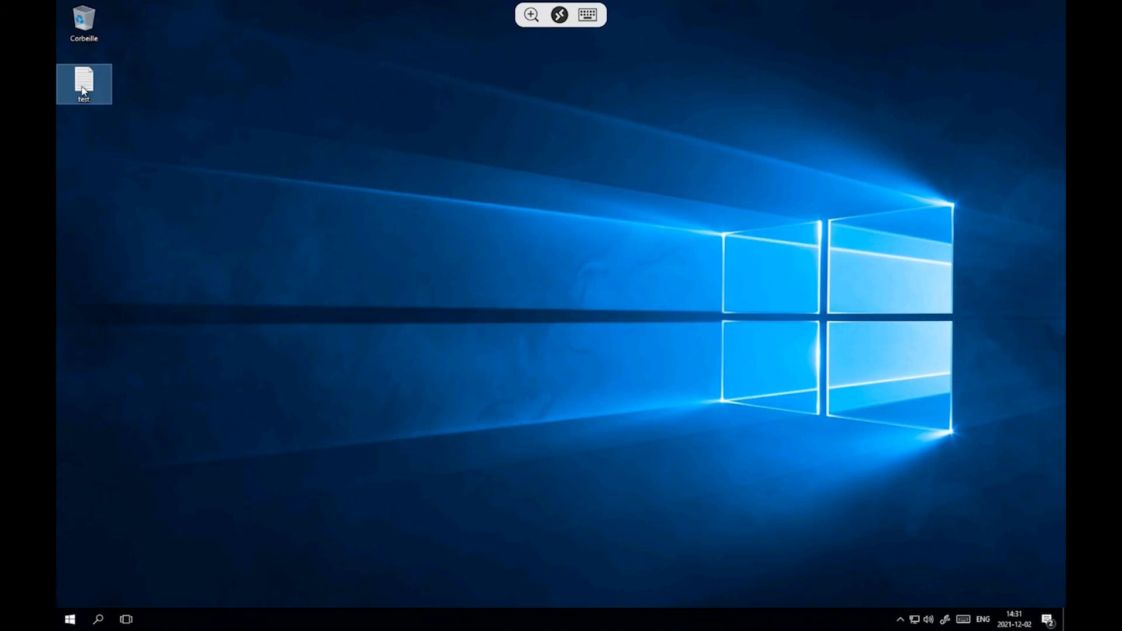
double_click(84, 89)
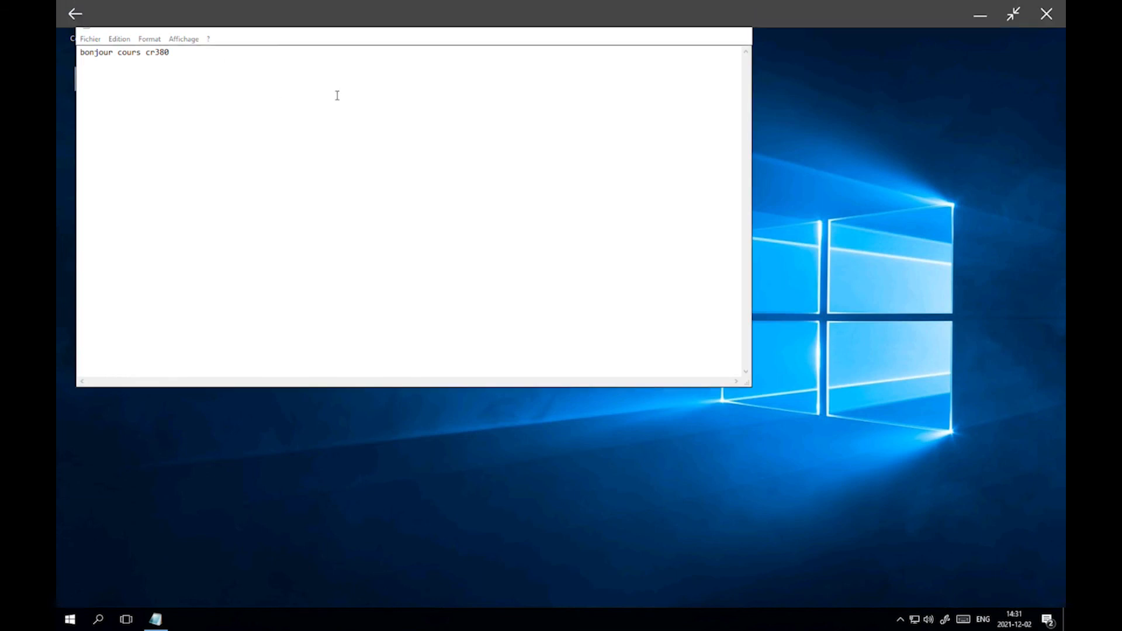
drag(287, 16, 302, 72)
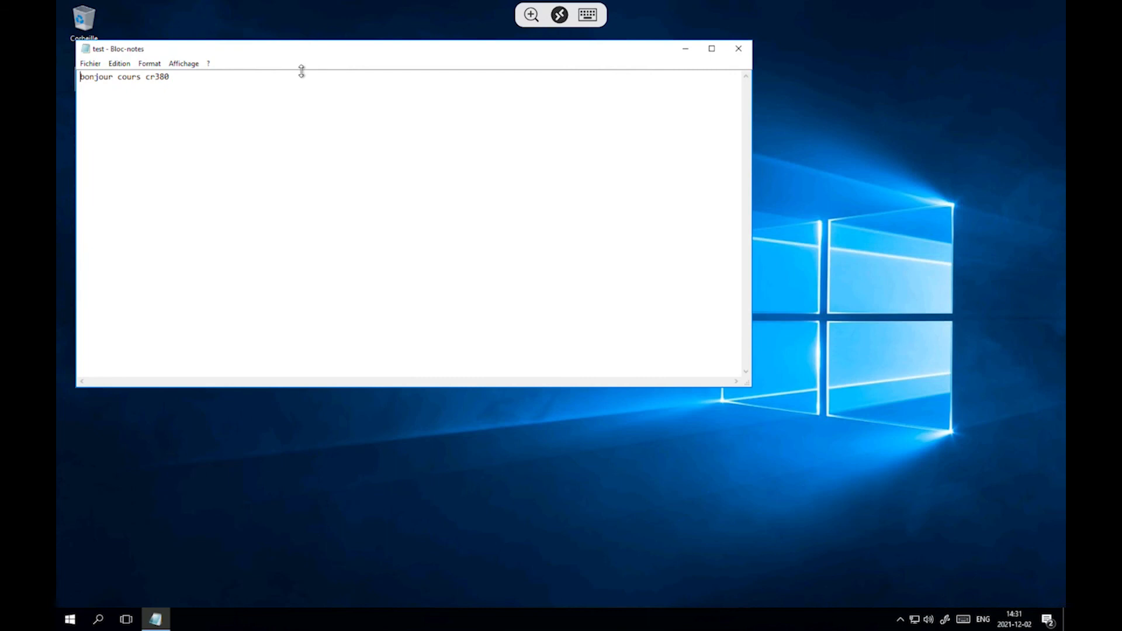
Step: Put the text cursor in the test note's text, and open Windows search on the remote desktop
click(276, 134)
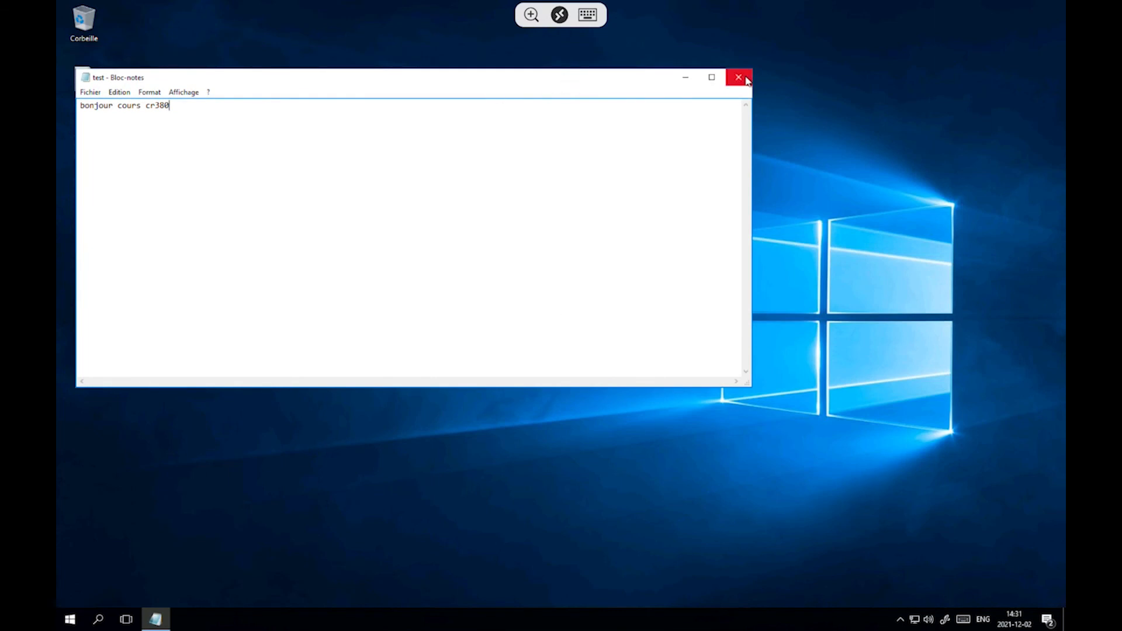
click(69, 624)
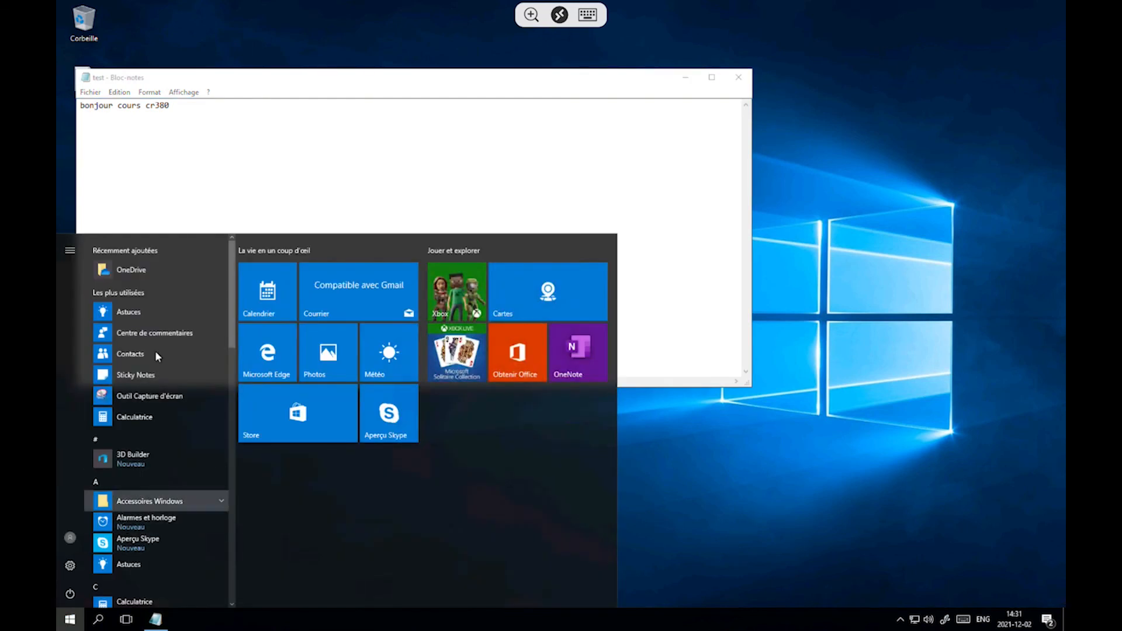
click(96, 622)
text(p)
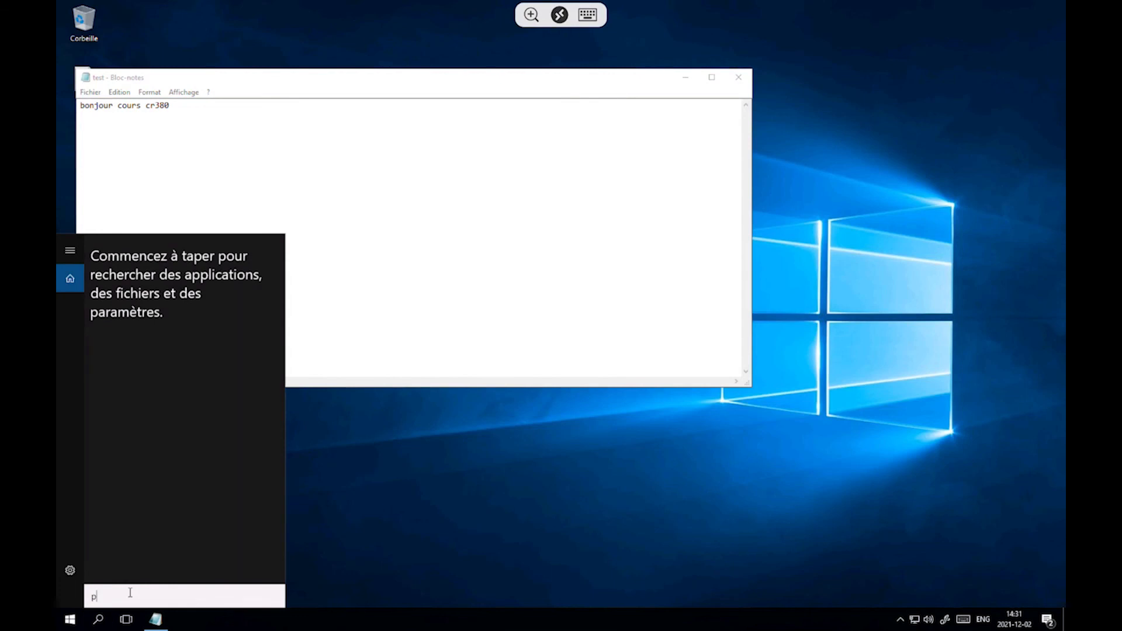
text(ing)
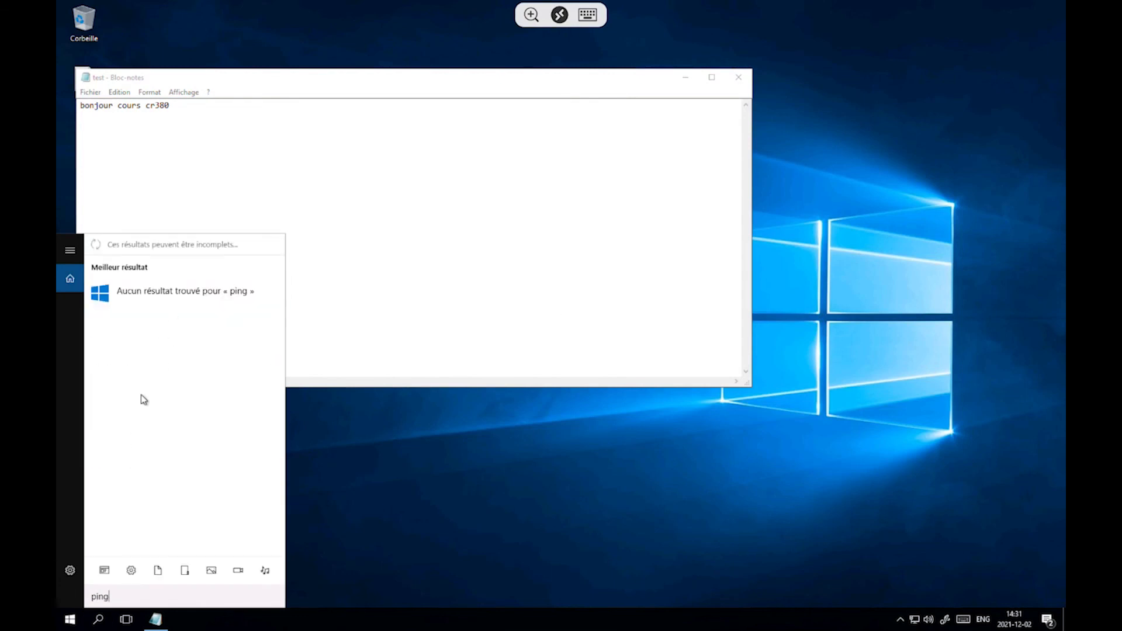
key(BackSpace)
key(BackSpace)
key(BackSpace)
key(BackSpace)
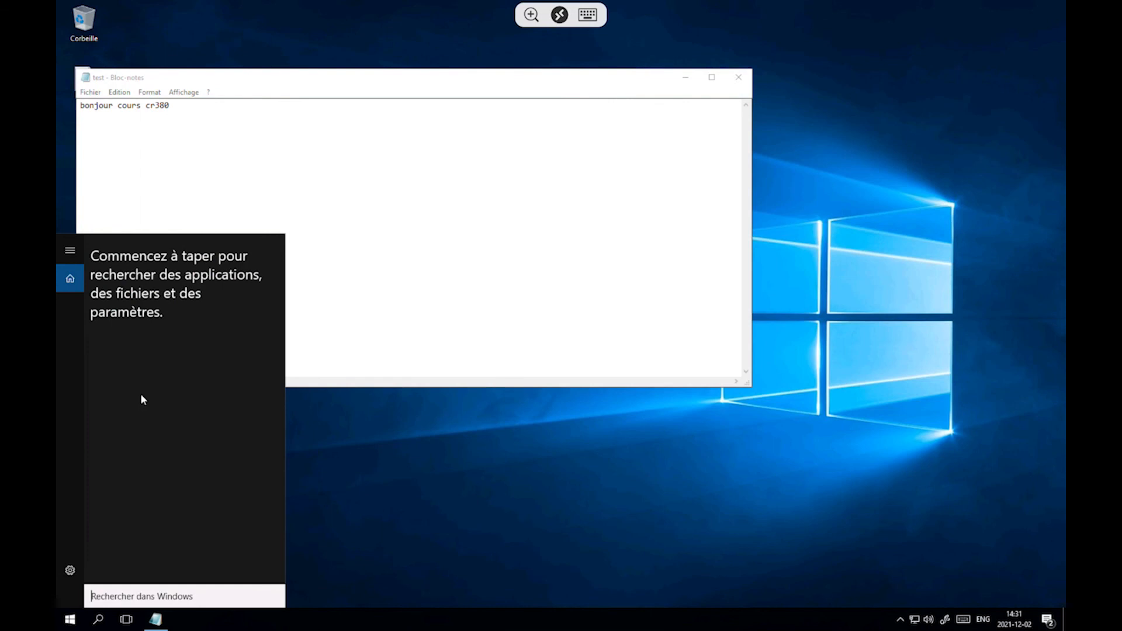
Step: Search Windows for cmd and open the Command Prompt on the remote desktop
text(cmd)
key(Return)
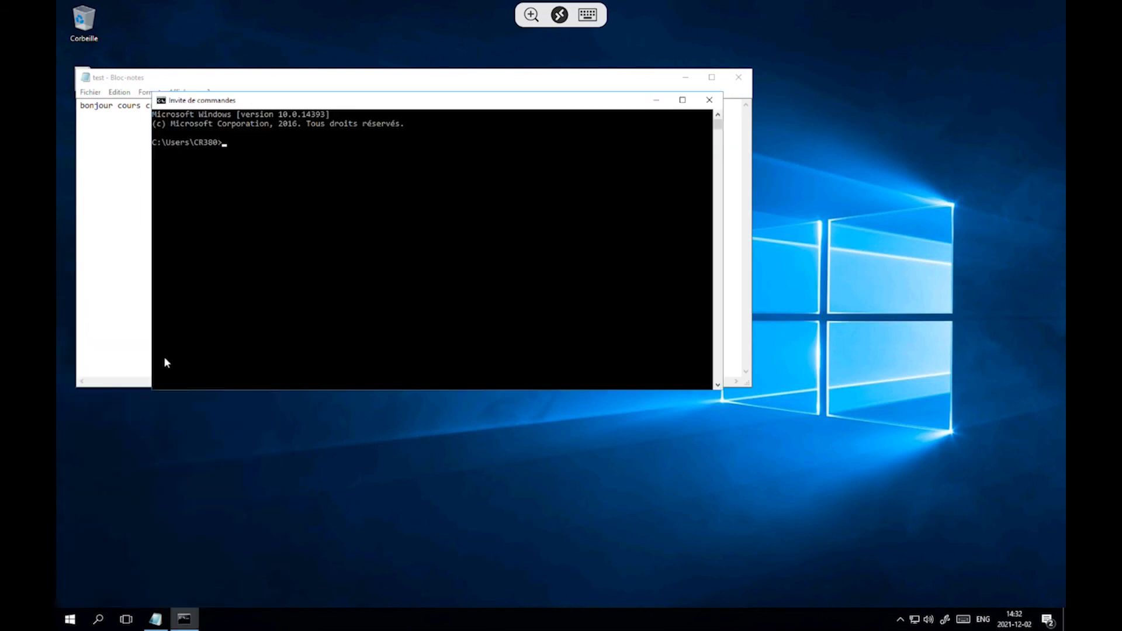
Step: Display the remote machine's network configuration with ipconfig, and close the Command Prompt after viewing the addresses
text(ifconfig)
key(BackSpace)
key(BackSpace)
key(BackSpace)
key(BackSpace)
key(BackSpace)
key(BackSpace)
key(BackSpace)
text(pconfig)
key(Return)
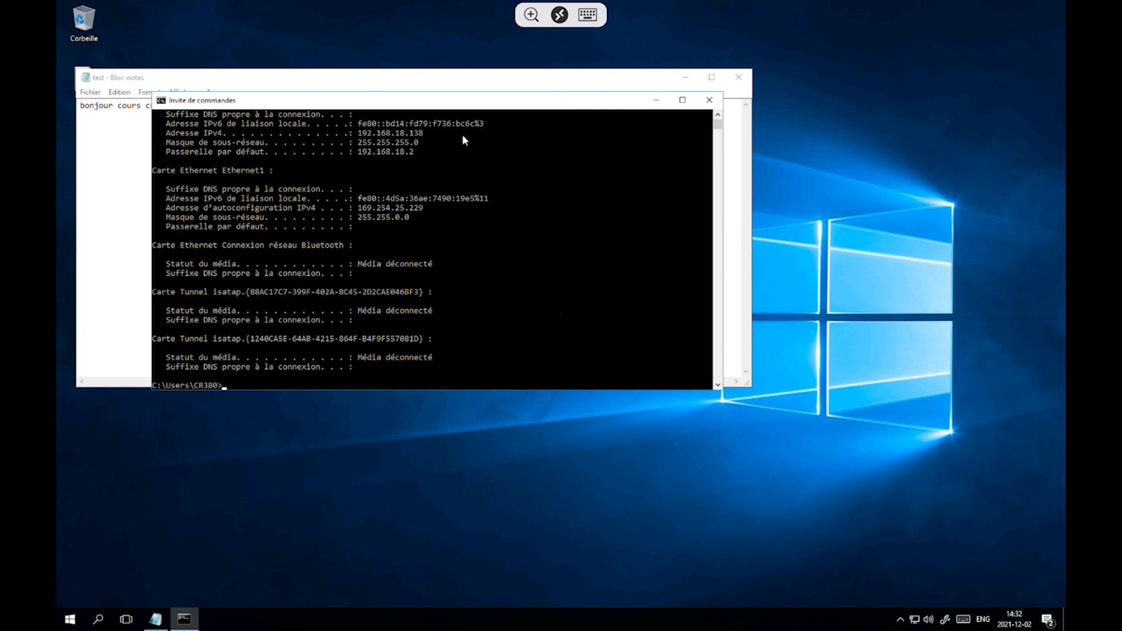
click(708, 99)
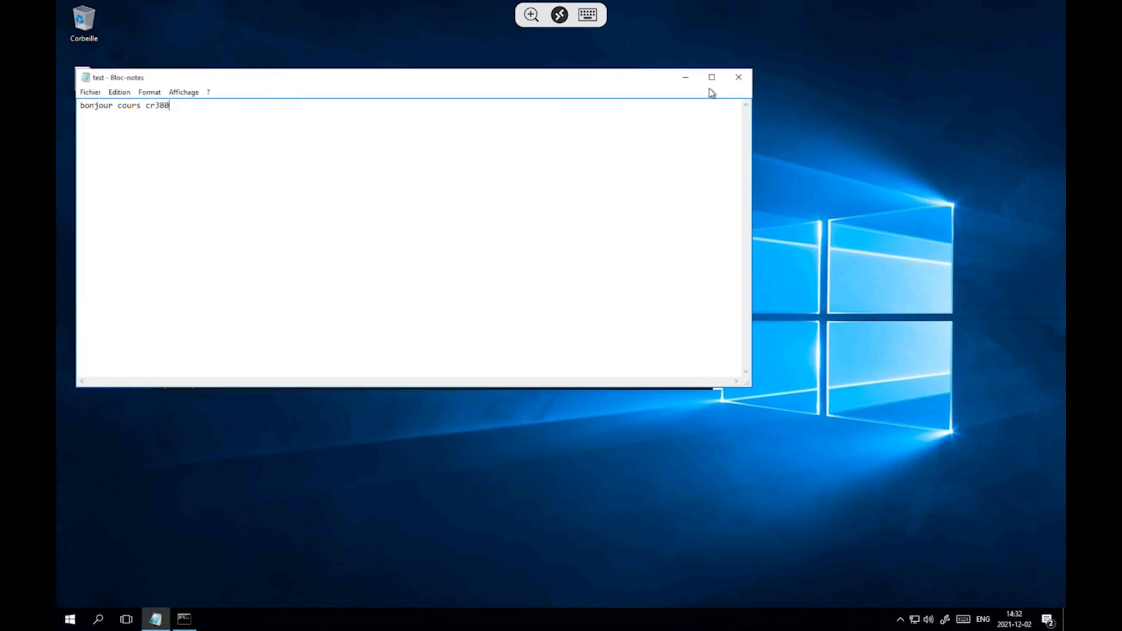